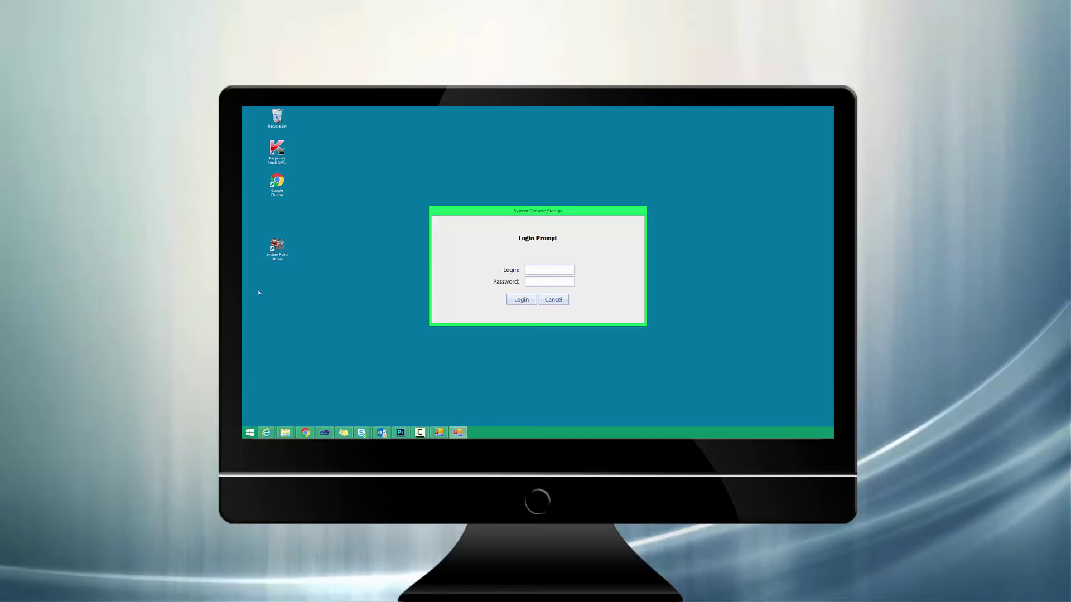
Put the cursor in the Login field of the System Point of Sale login prompt.
left_click(540, 268)
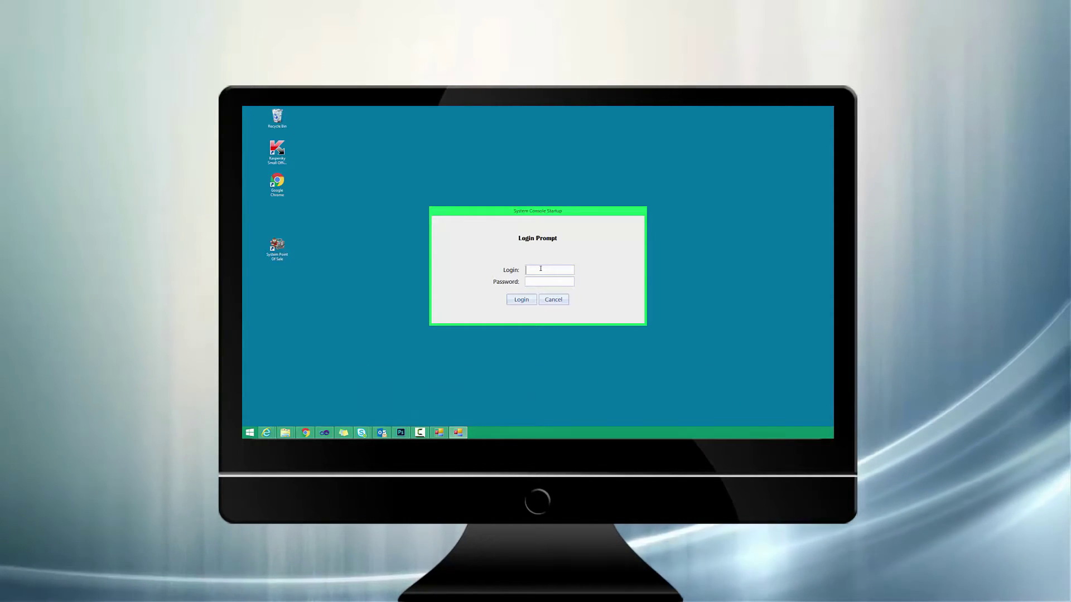
Log in with the administrator credentials and bring up the Shift menu on the console.
type("admin")
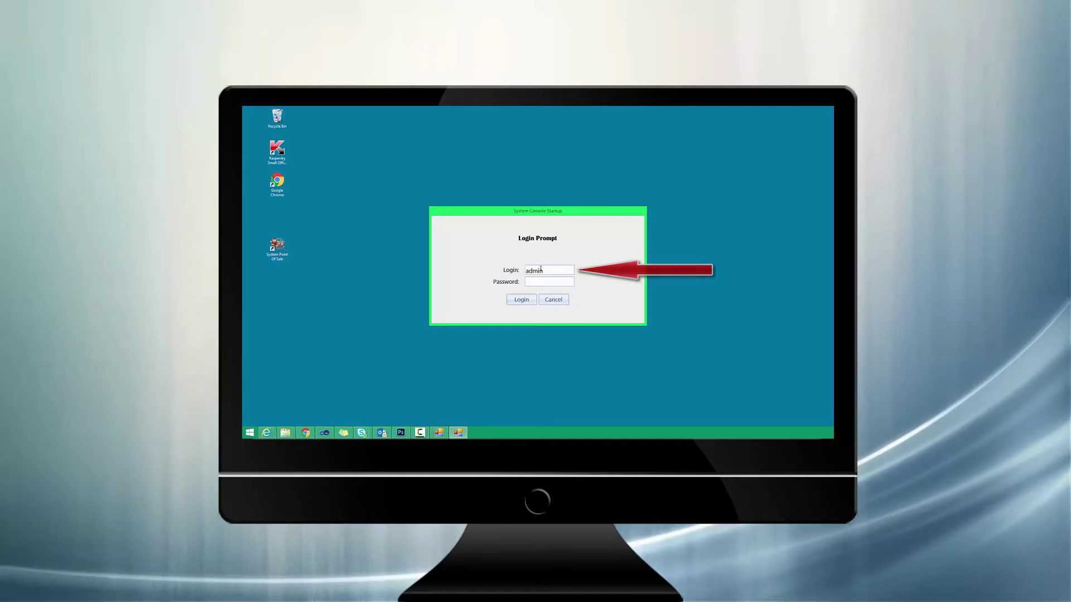
type("******")
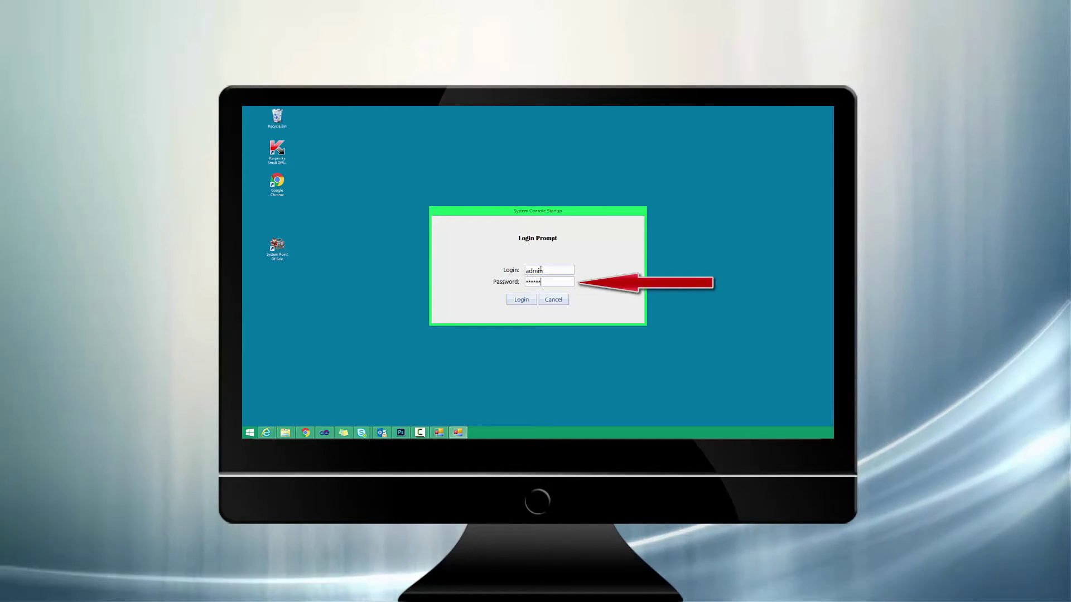
left_click(527, 301)
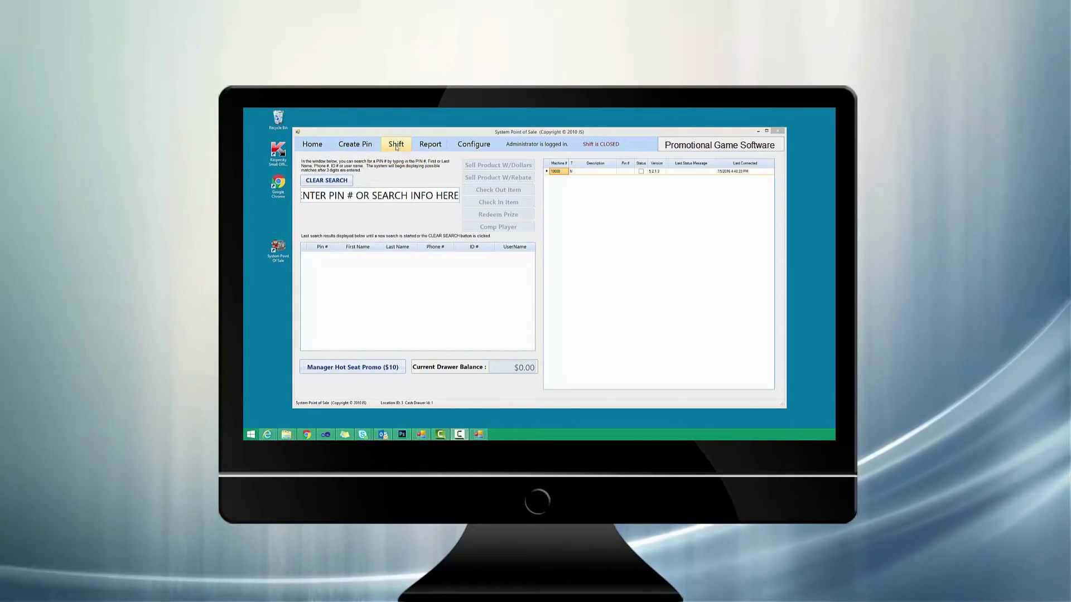
left_click(396, 147)
Authorise a new shift with the admin login and its password, adding $100 to the opening balance.
left_click(396, 162)
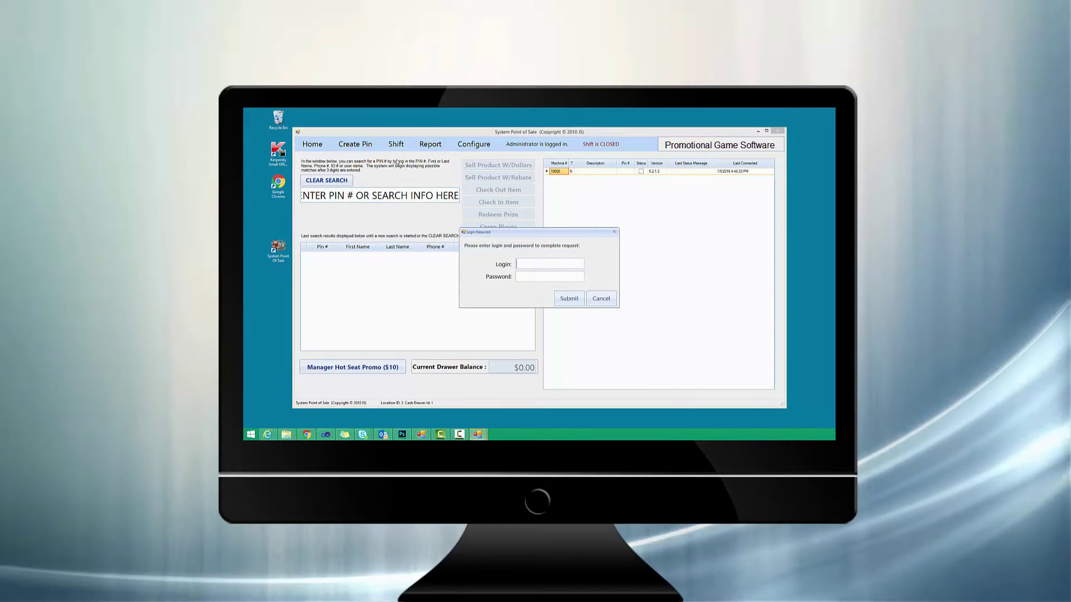
type("admin")
key("Tab")
type("1234")
key("Return")
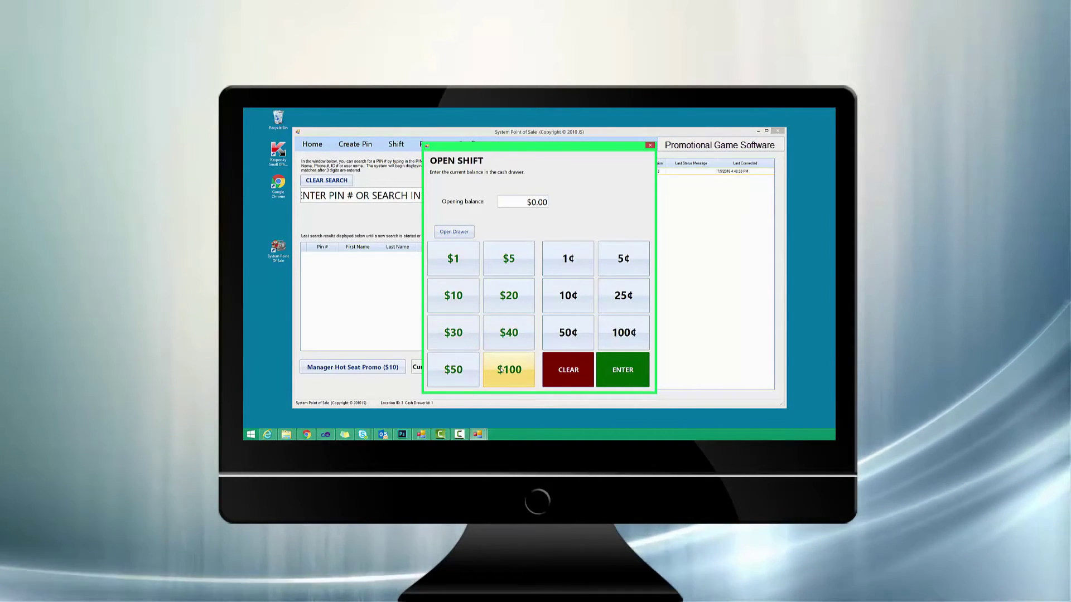
left_click(500, 370)
Raise the opening balance to $500.00, confirm it, and acknowledge the Shift Opened message.
left_click(500, 370)
left_click(500, 371)
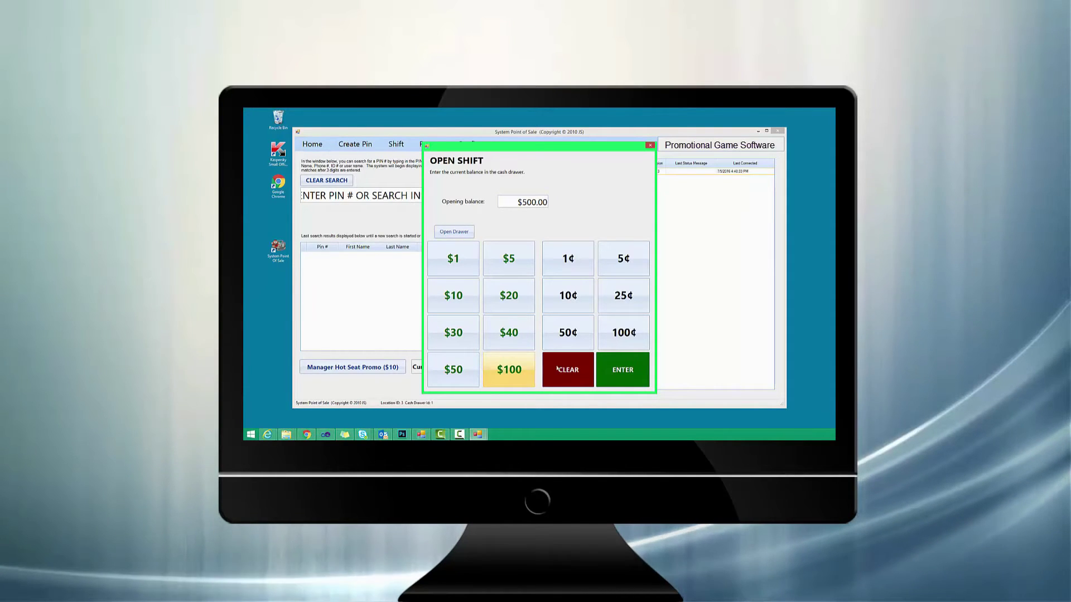
left_click(621, 369)
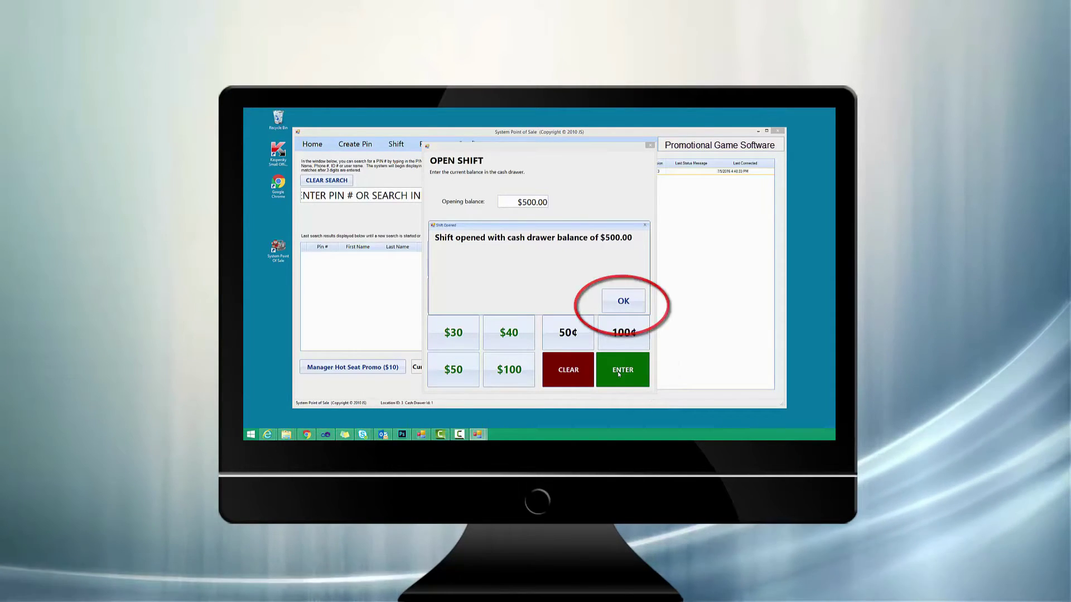
left_click(636, 307)
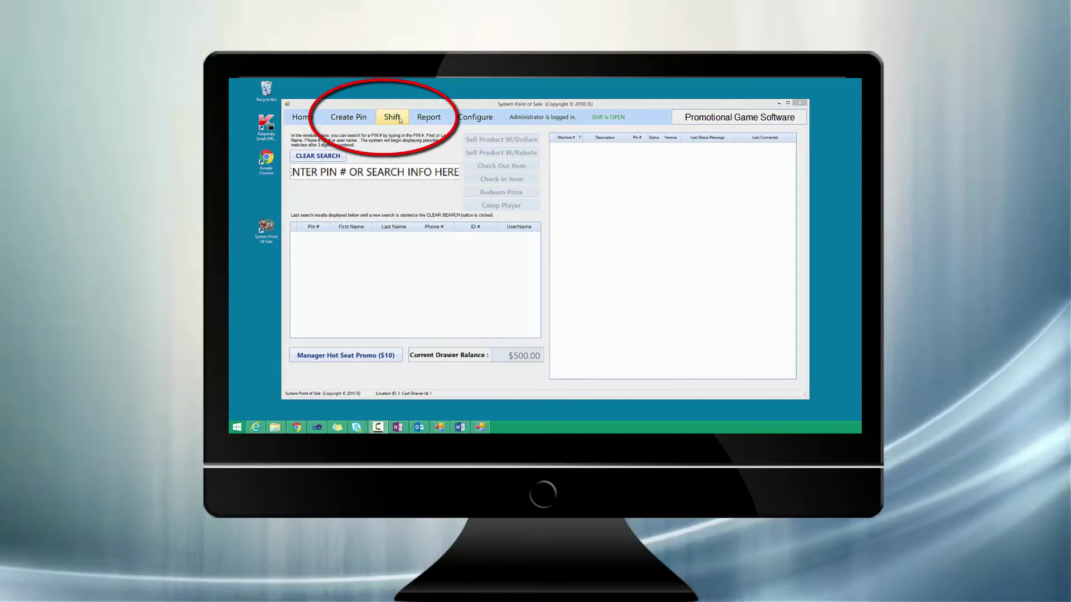
Inspect the $500.00 opening cash drawer transaction in Shift Details, then go to Create Pin.
left_click(392, 117)
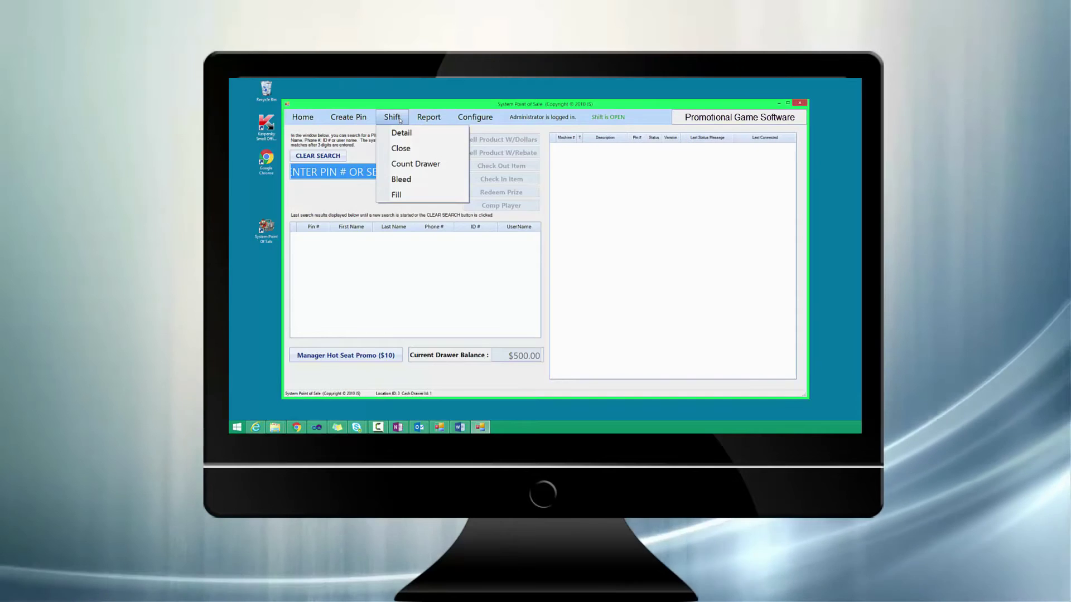
left_click(399, 132)
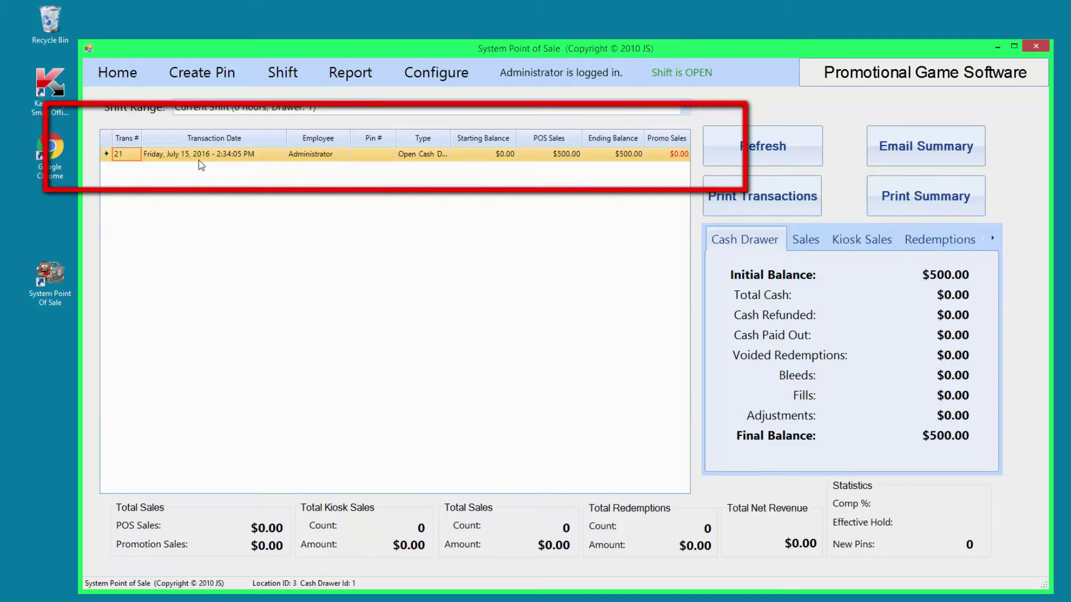
left_click(199, 156)
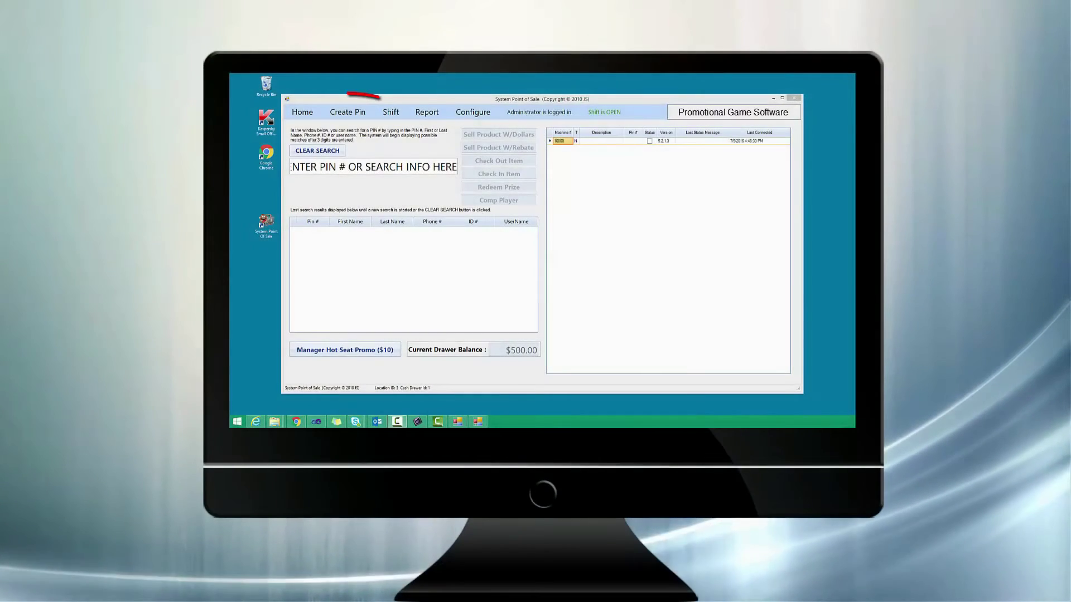
left_click(359, 114)
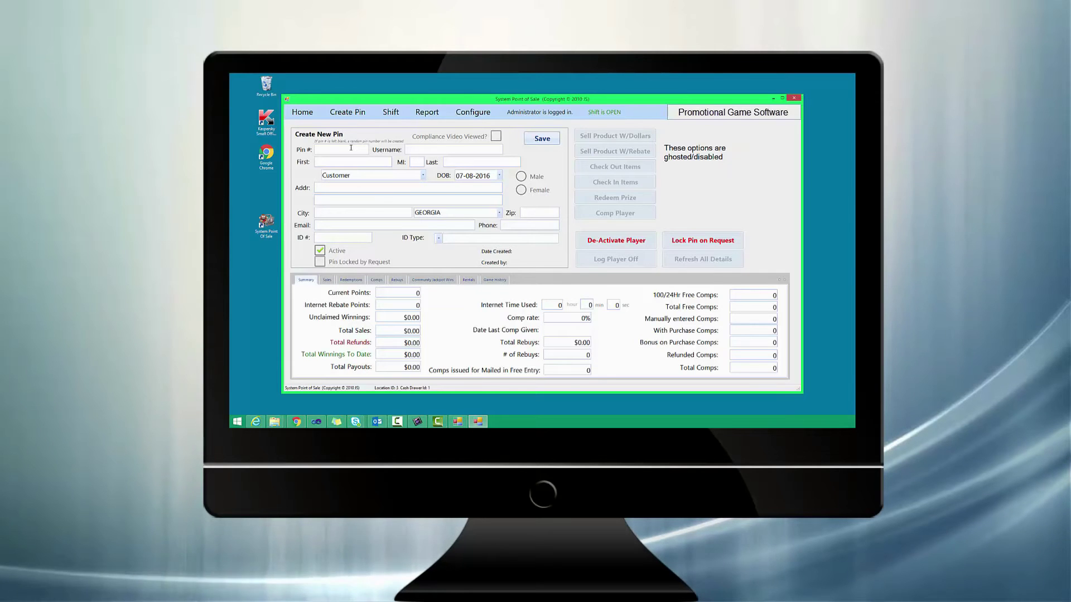
type("00")
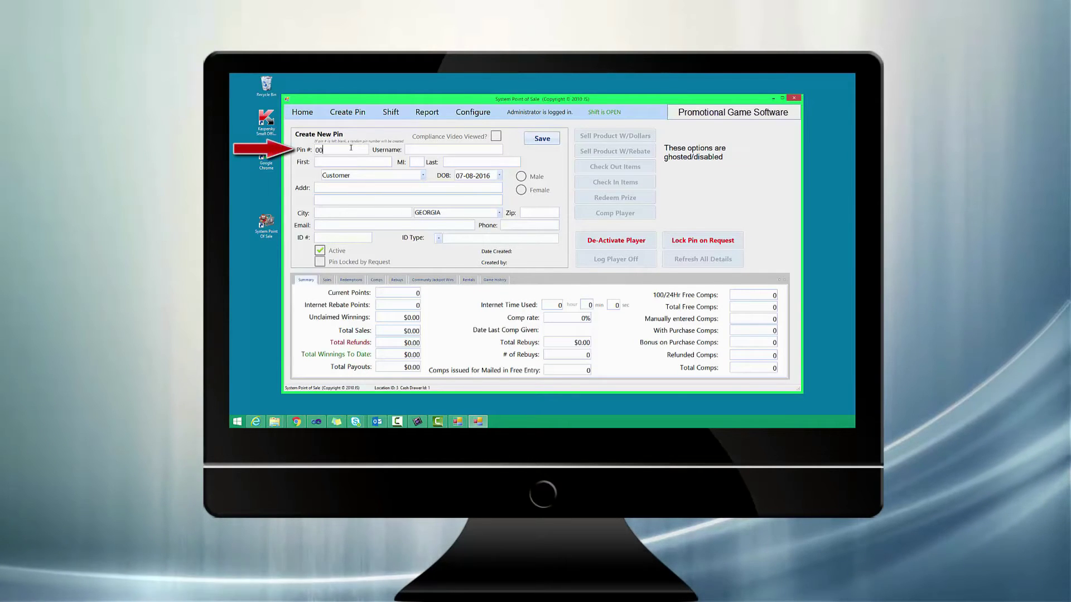
type("0860")
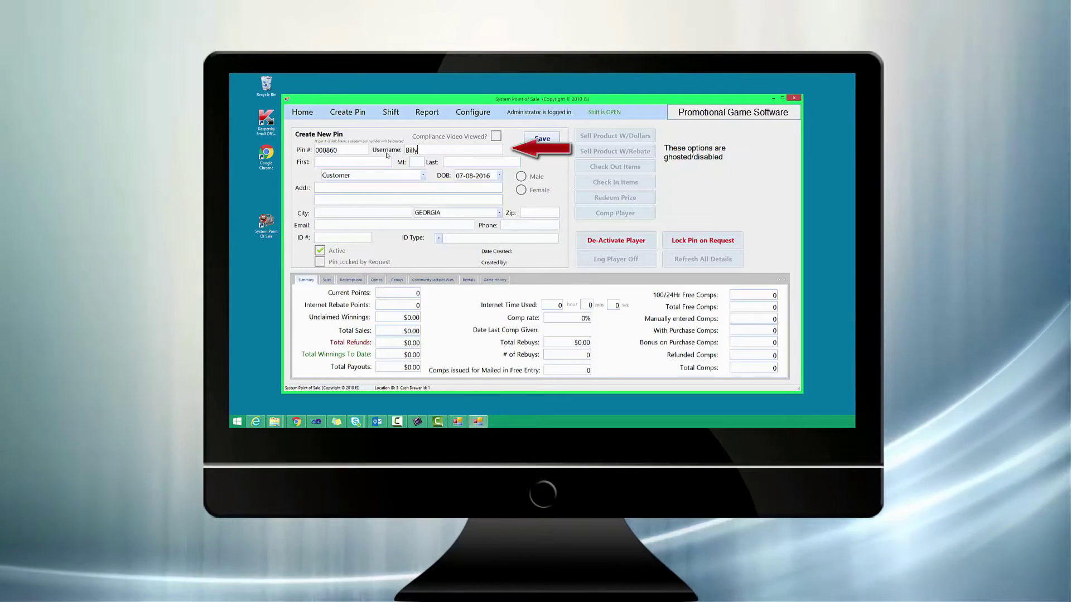
left_click(336, 161)
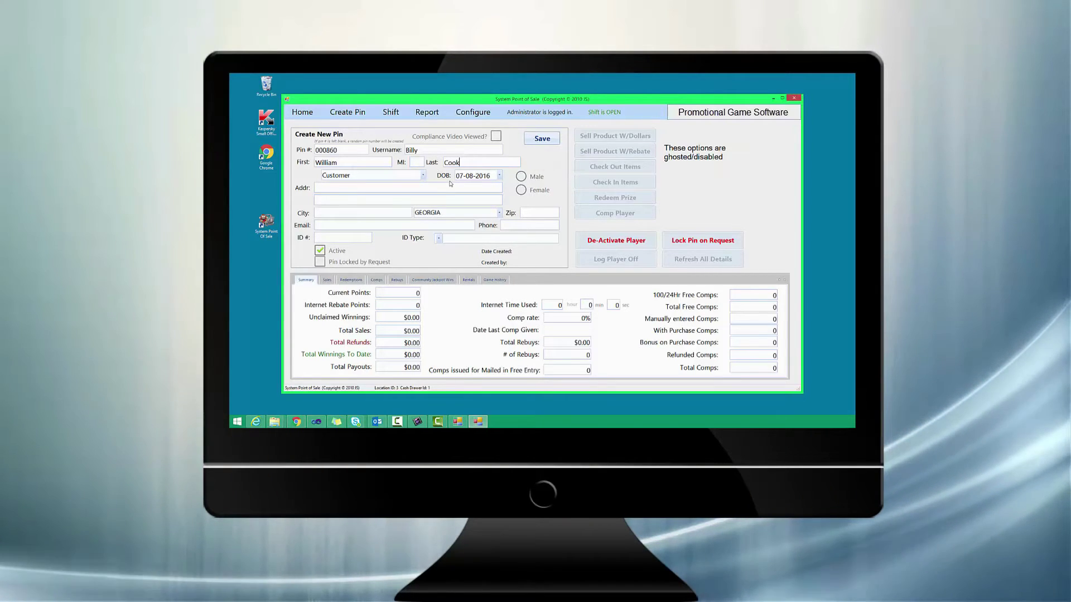
left_click(458, 176)
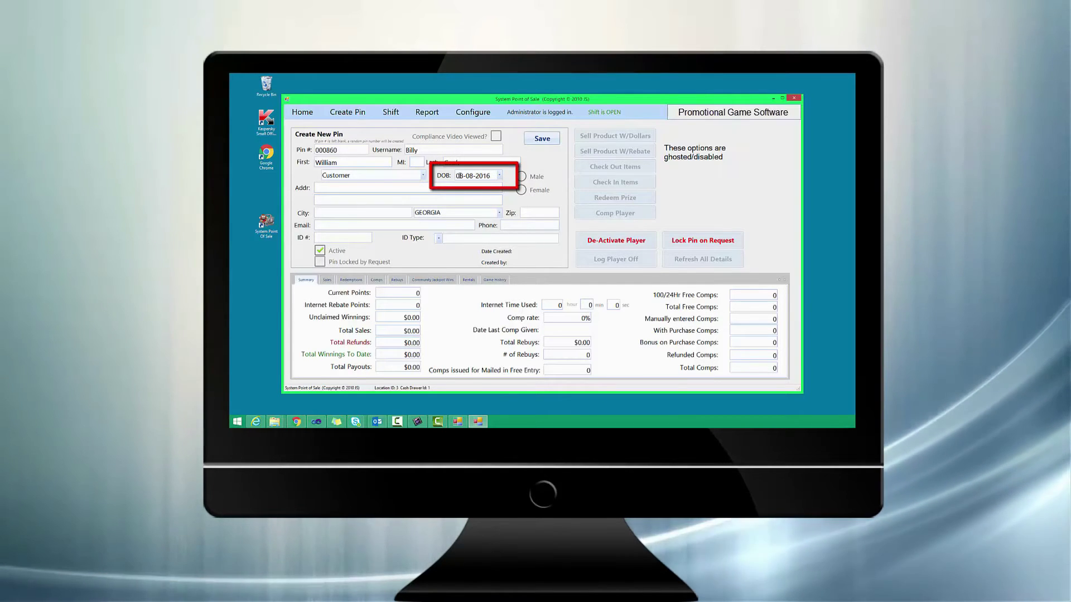
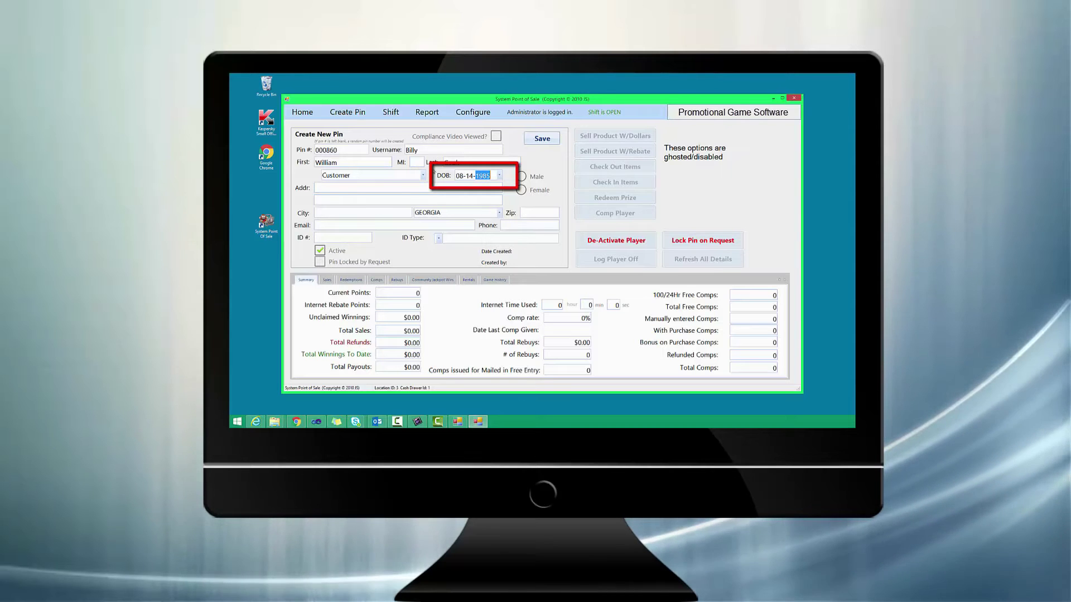
left_click(357, 189)
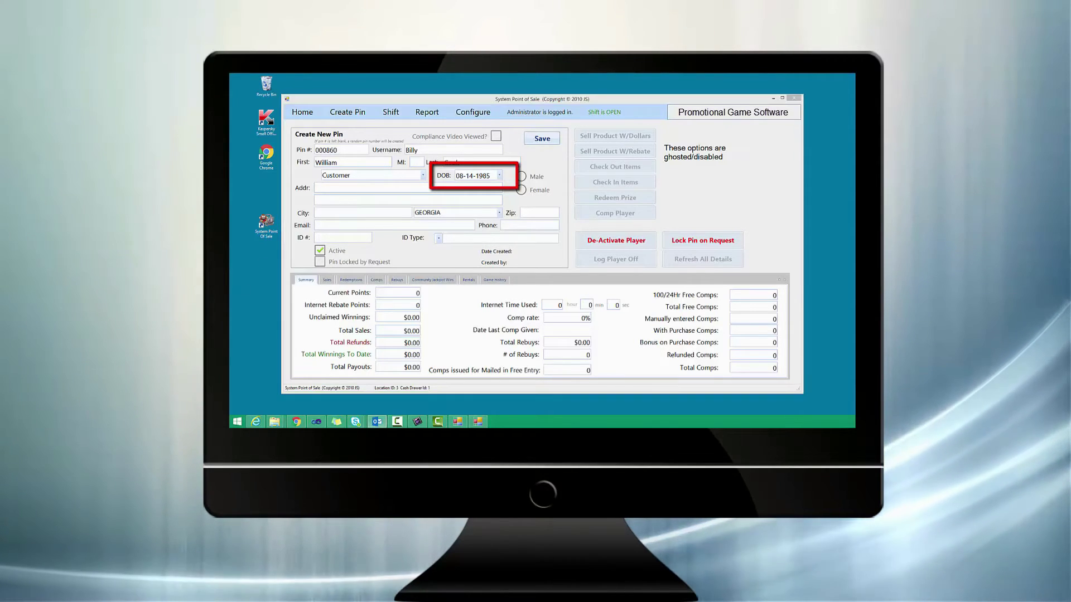
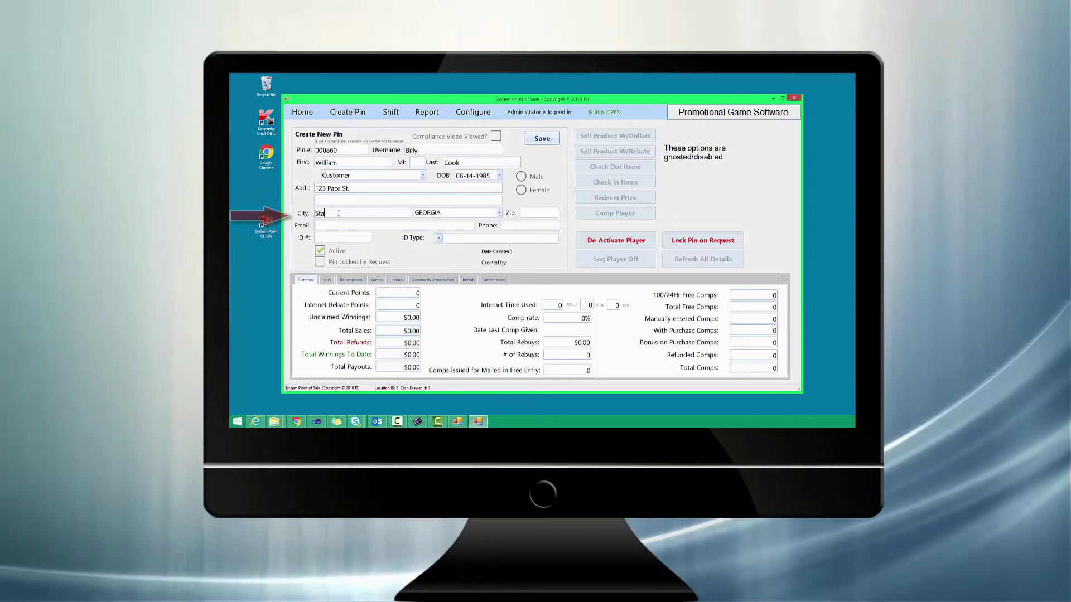
Fill in the customer's street address, city, state and ZIP code on the pin form.
left_click(499, 213)
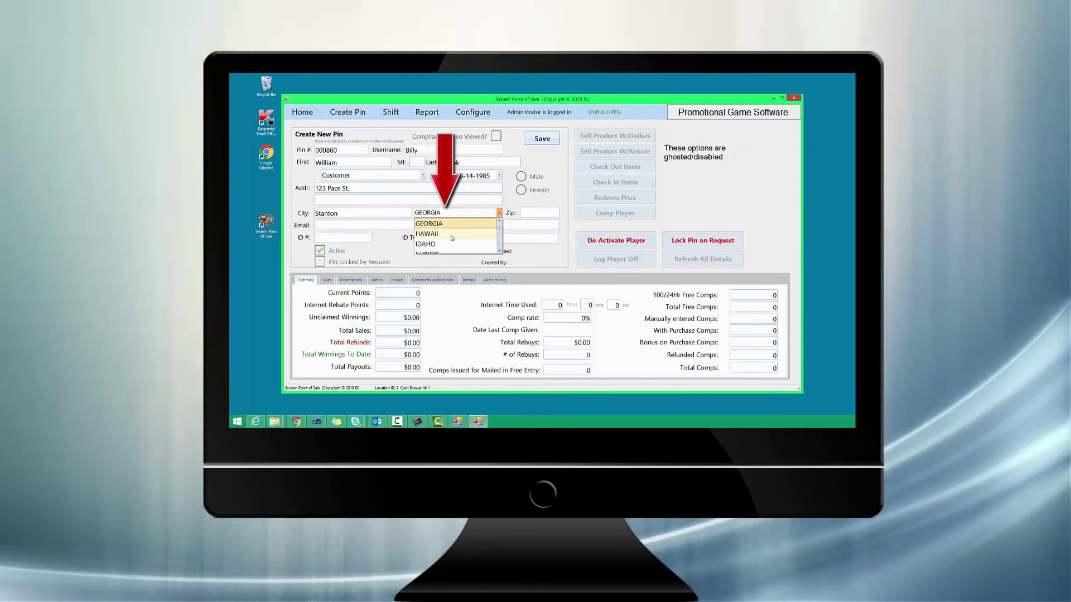
scroll(468, 237, "up", 1)
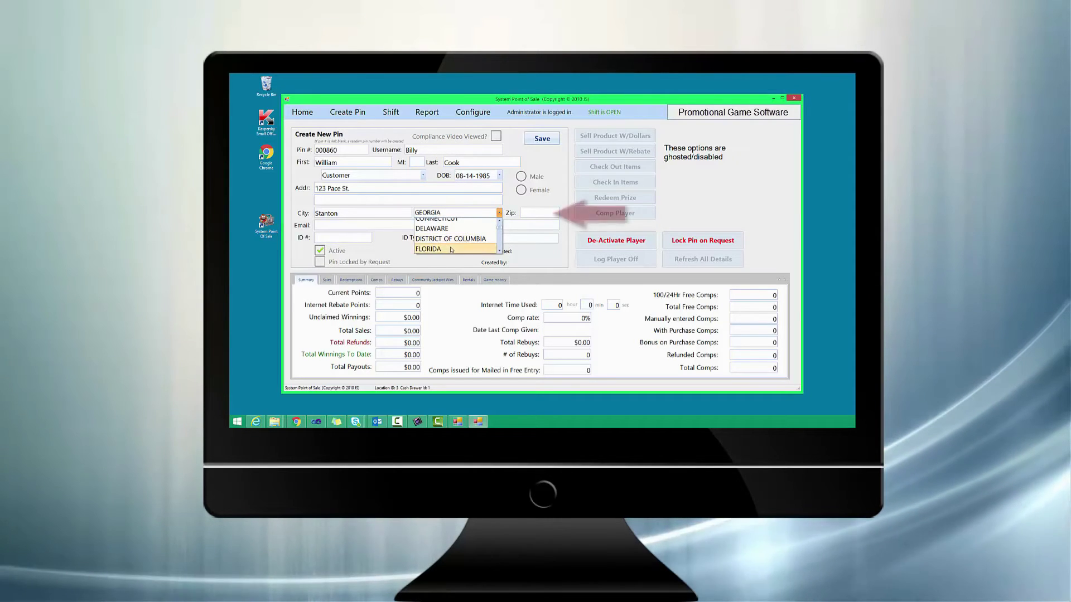
left_click(457, 249)
left_click(523, 212)
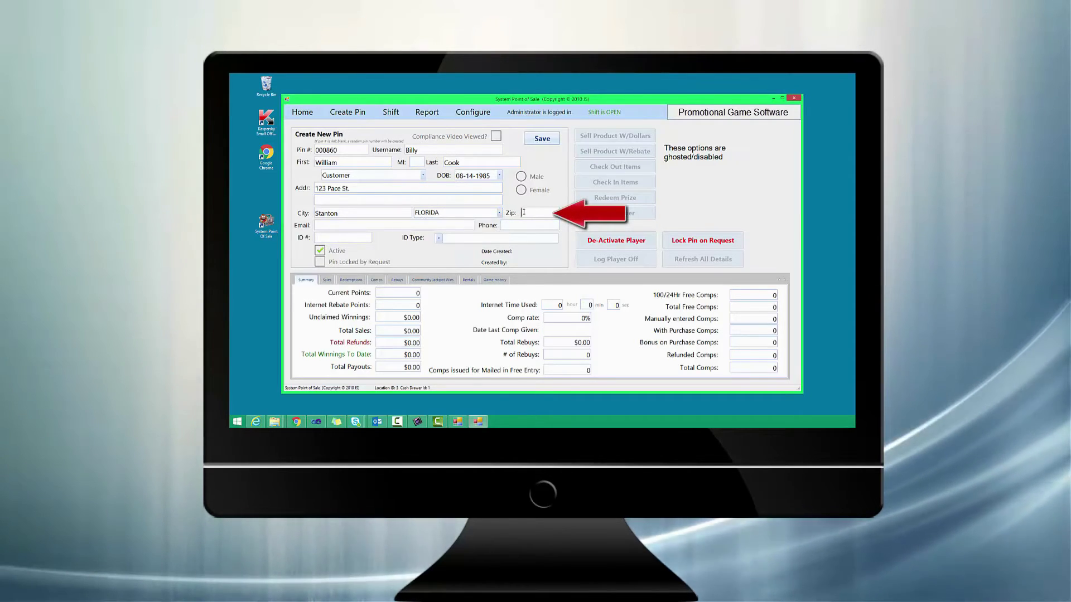
type("30165")
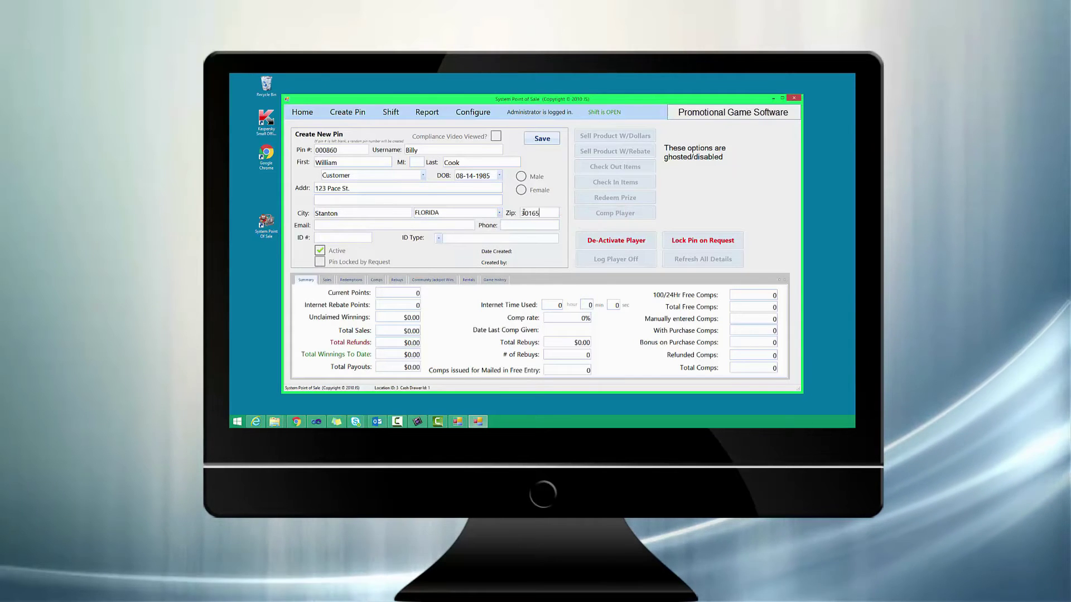
Enter the customer's e-mail address and phone number.
left_click(345, 228)
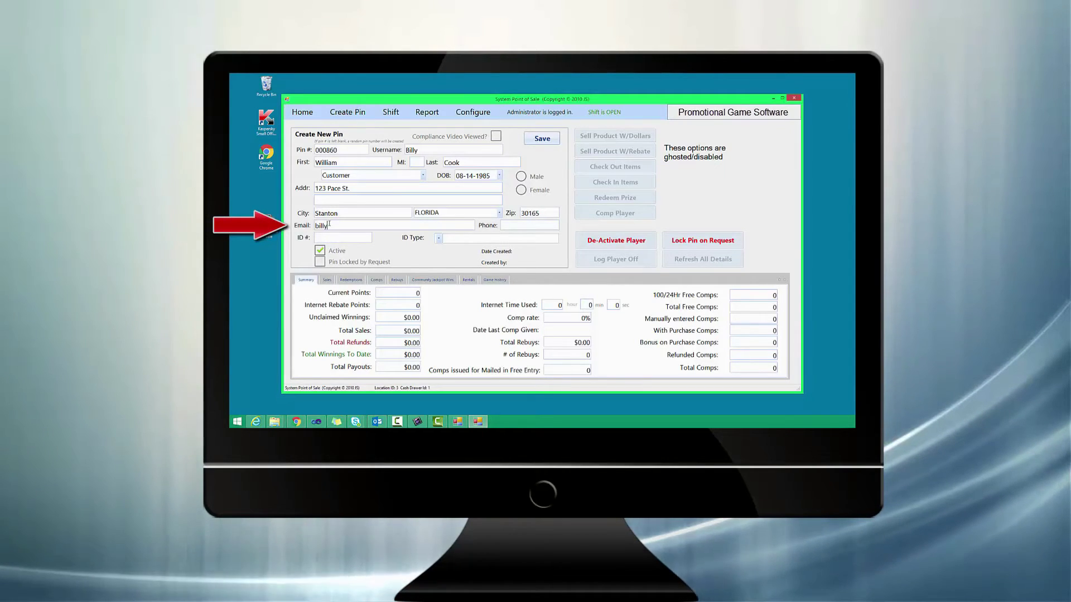
type("@email.com")
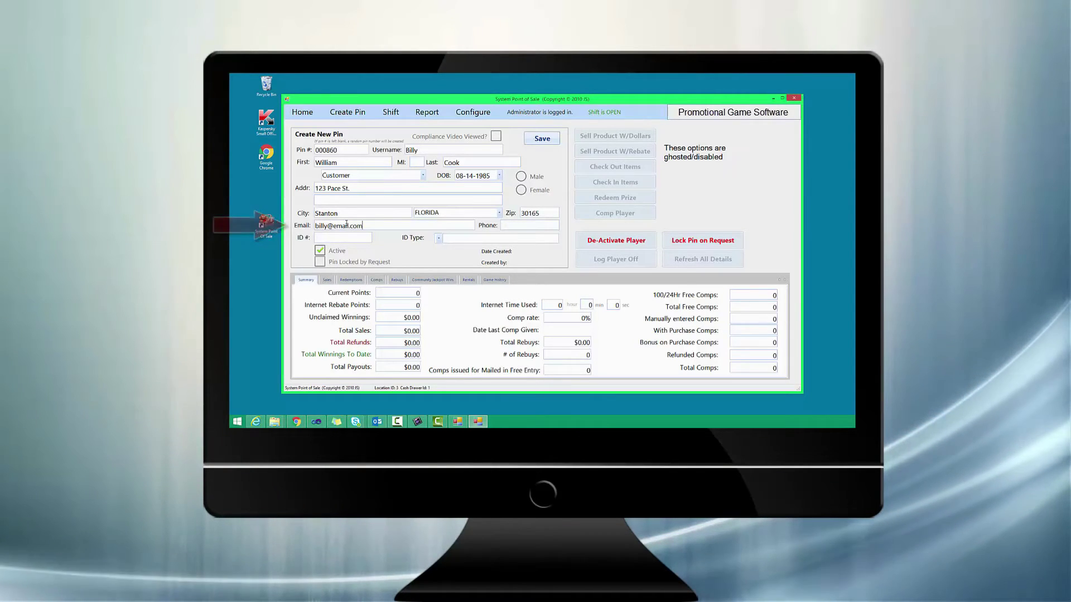
left_click(514, 223)
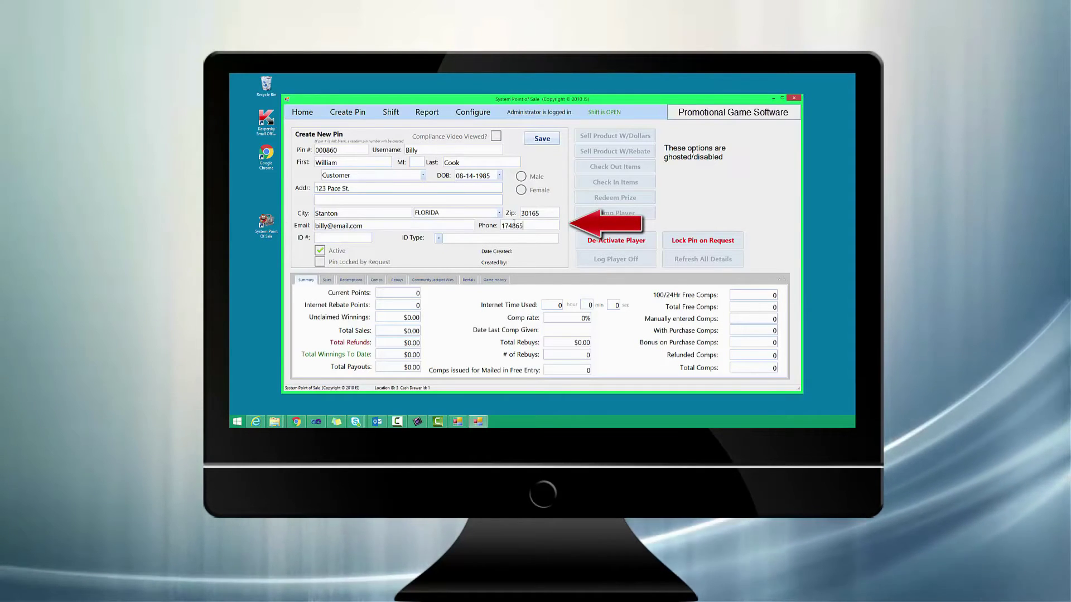
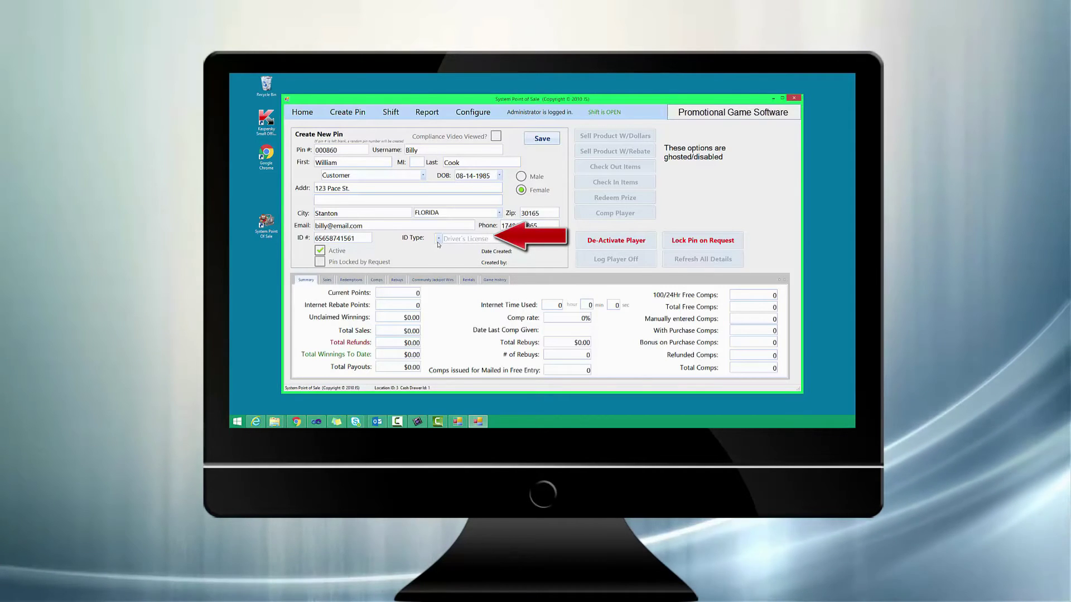
Enter the customer's ID number and set the ID type to Driver's License.
left_click(439, 242)
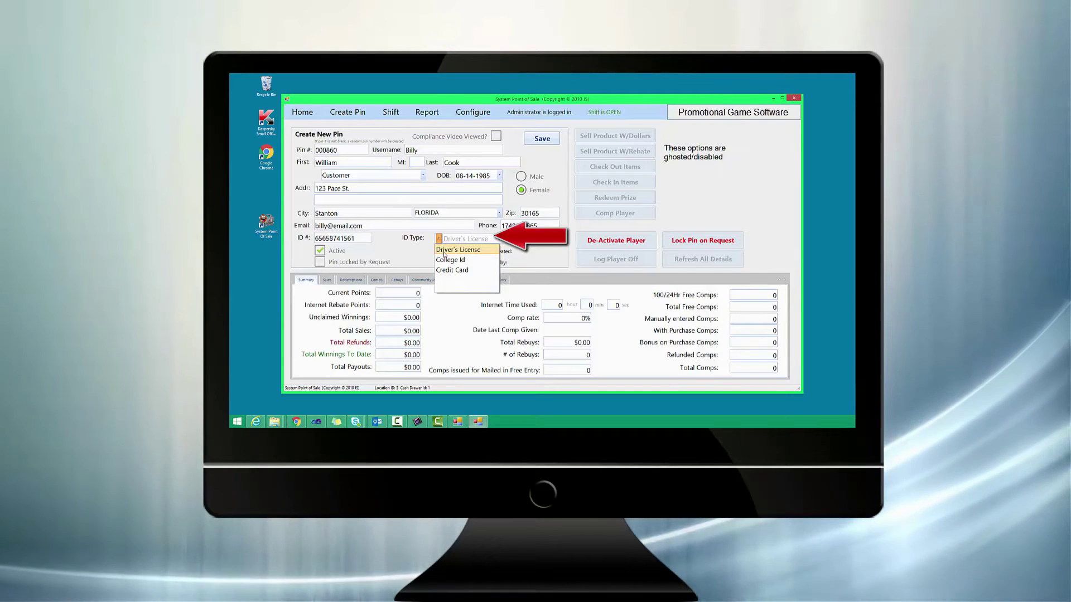
left_click(444, 250)
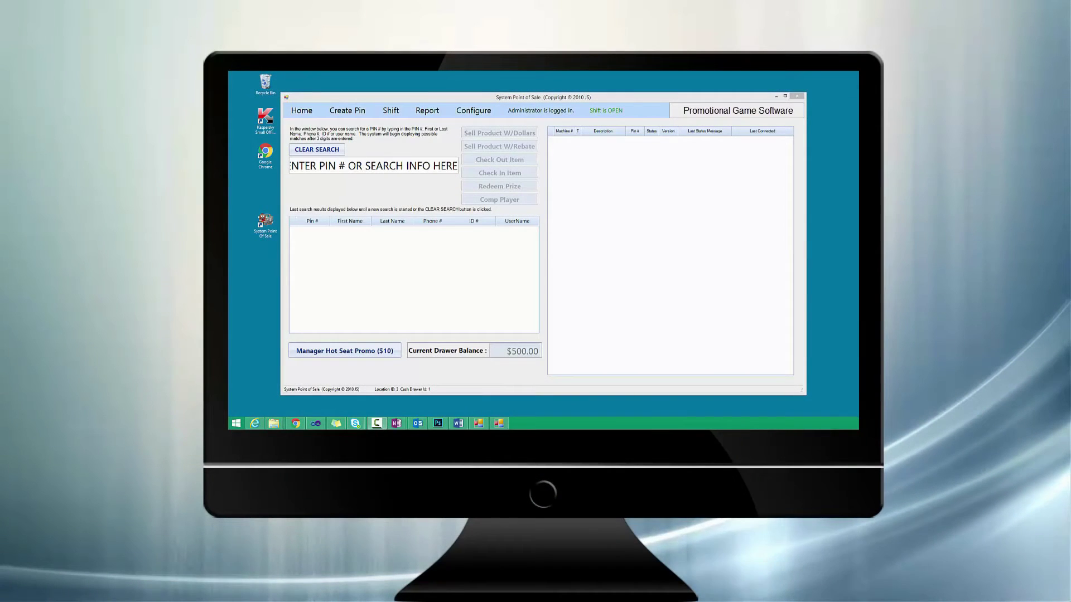
left_click(325, 168)
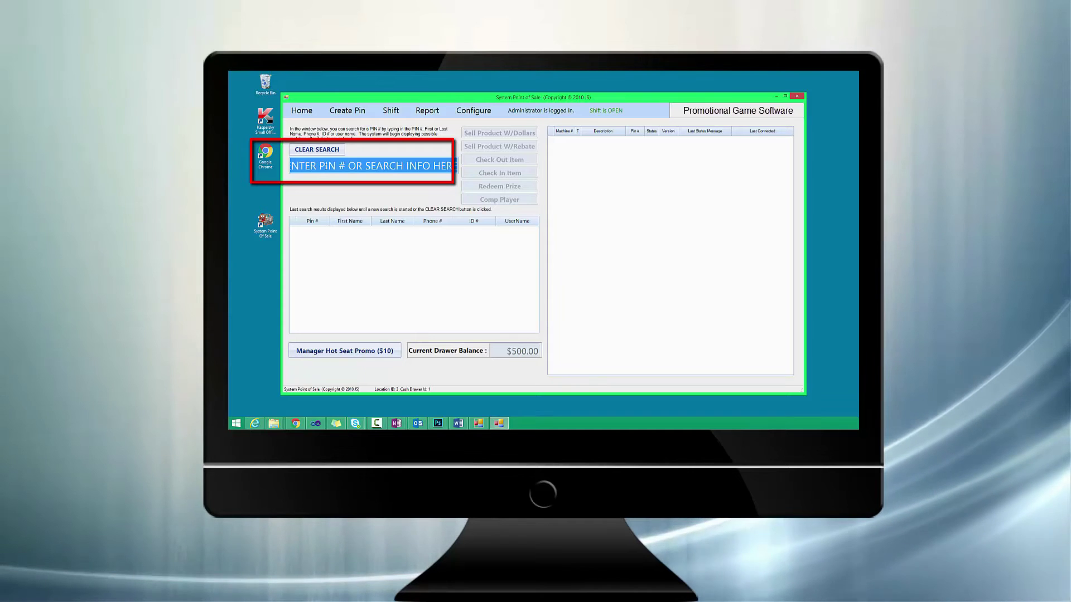
type("000860")
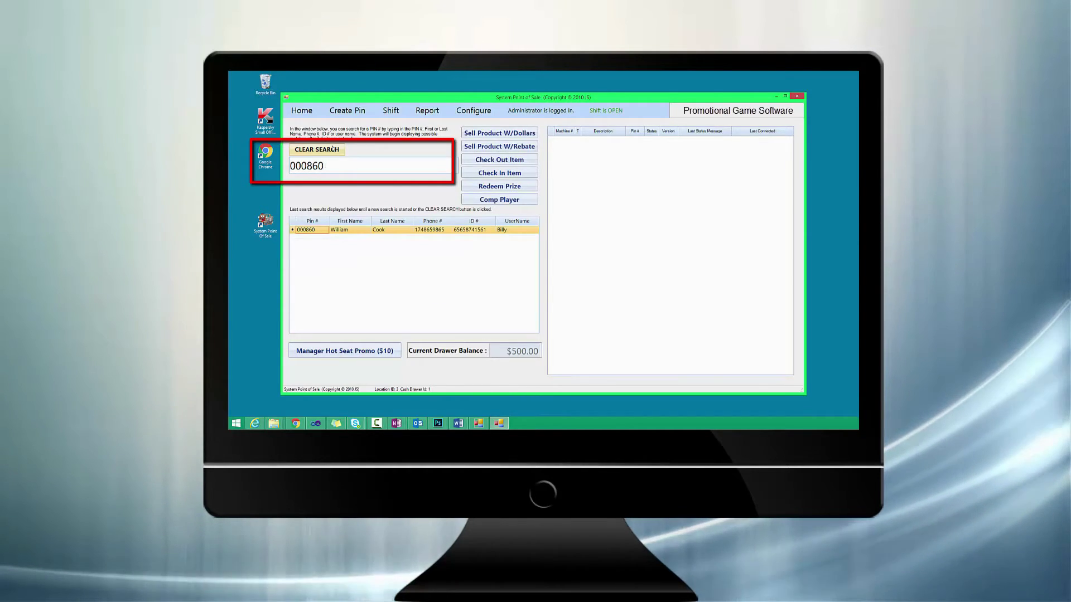
key("Escape")
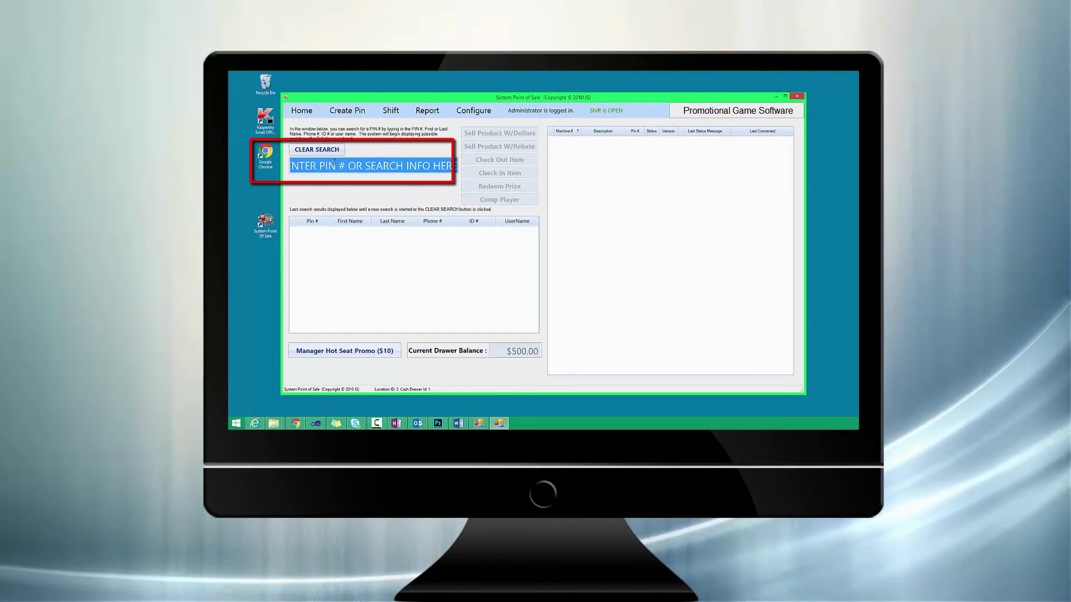
type("wi")
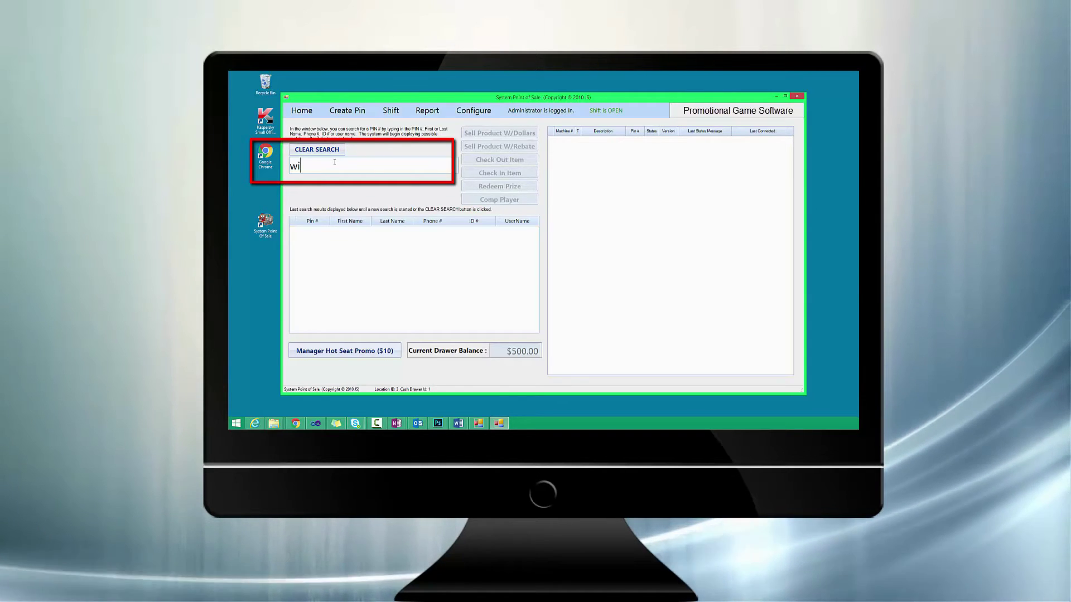
type("ll")
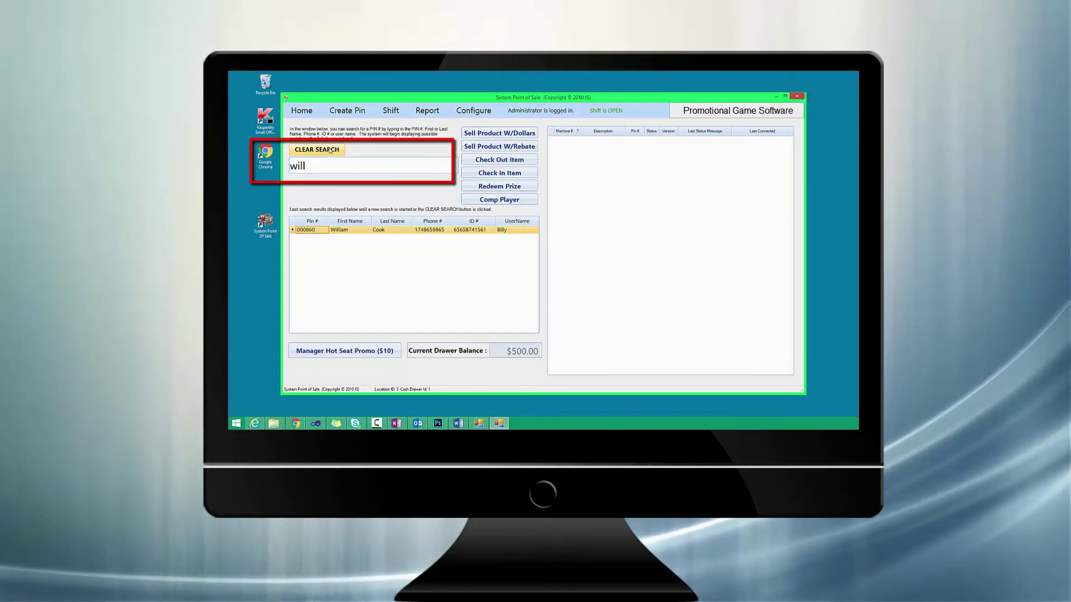
left_click(317, 149)
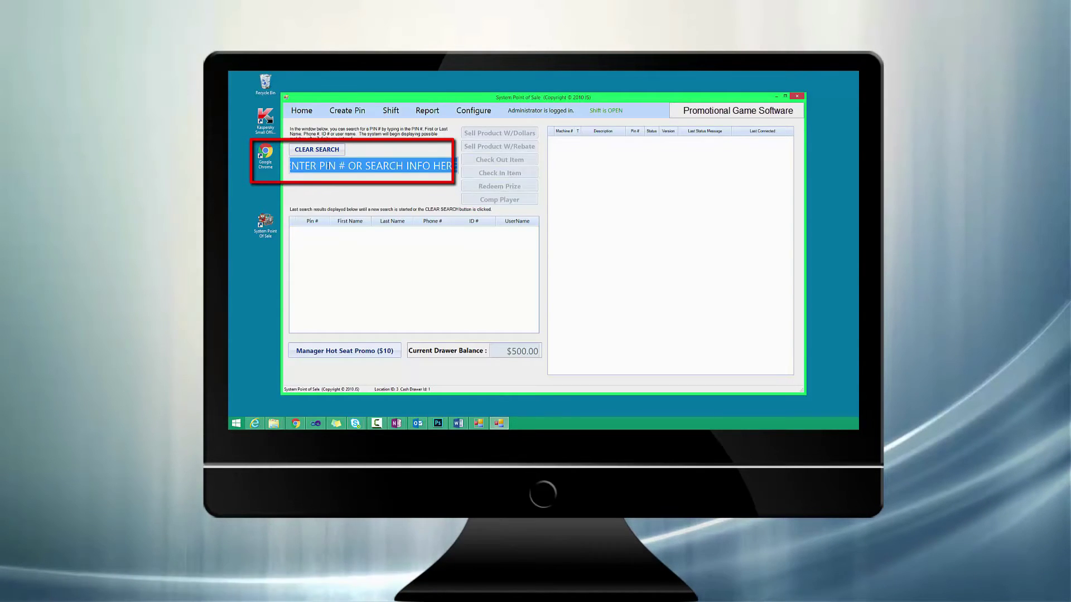
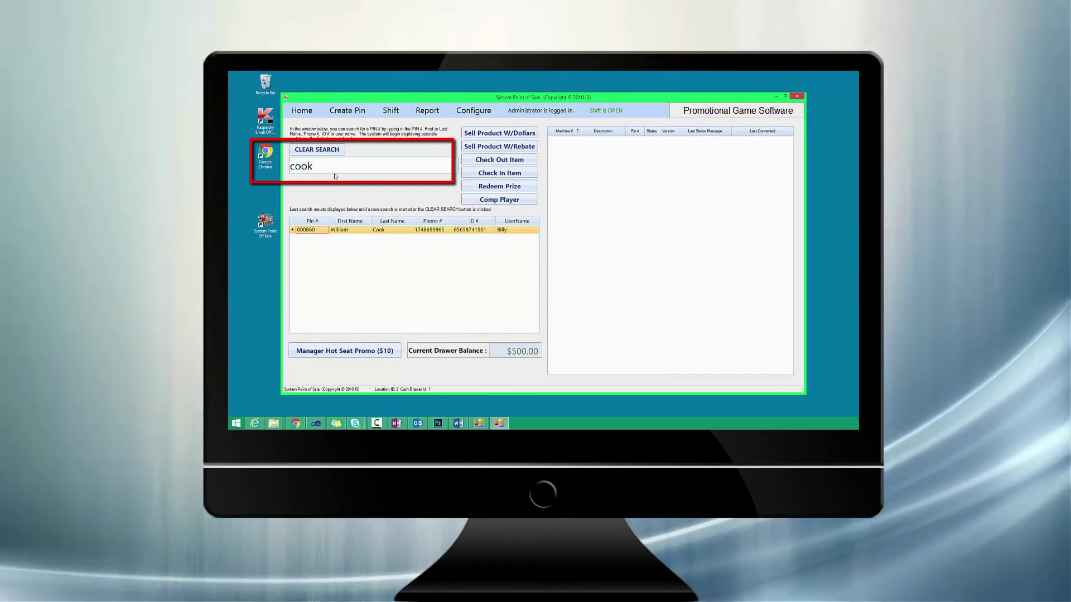
left_click(324, 151)
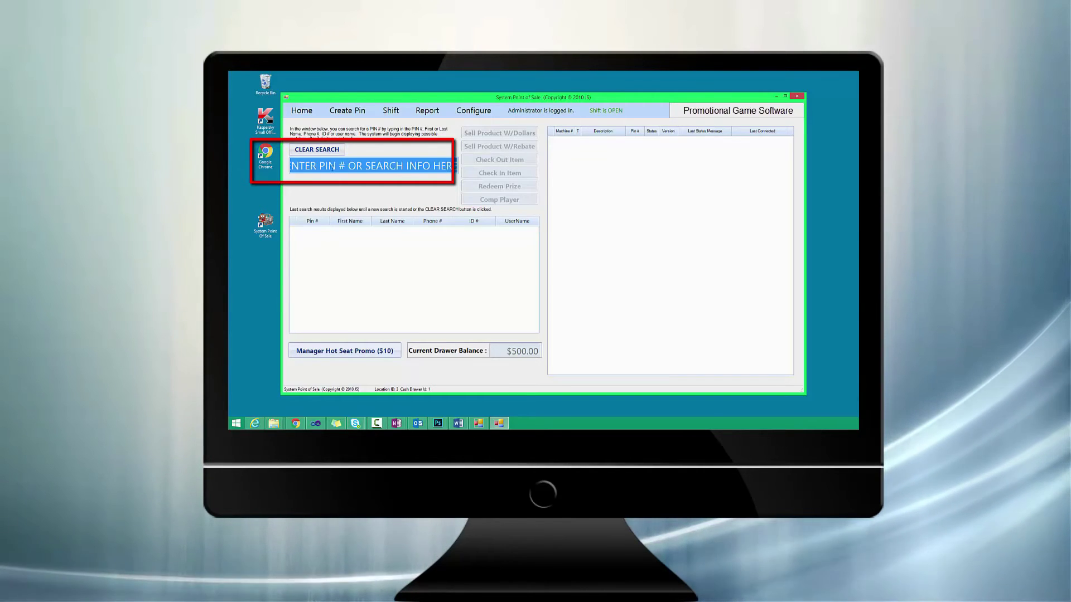
type("billy")
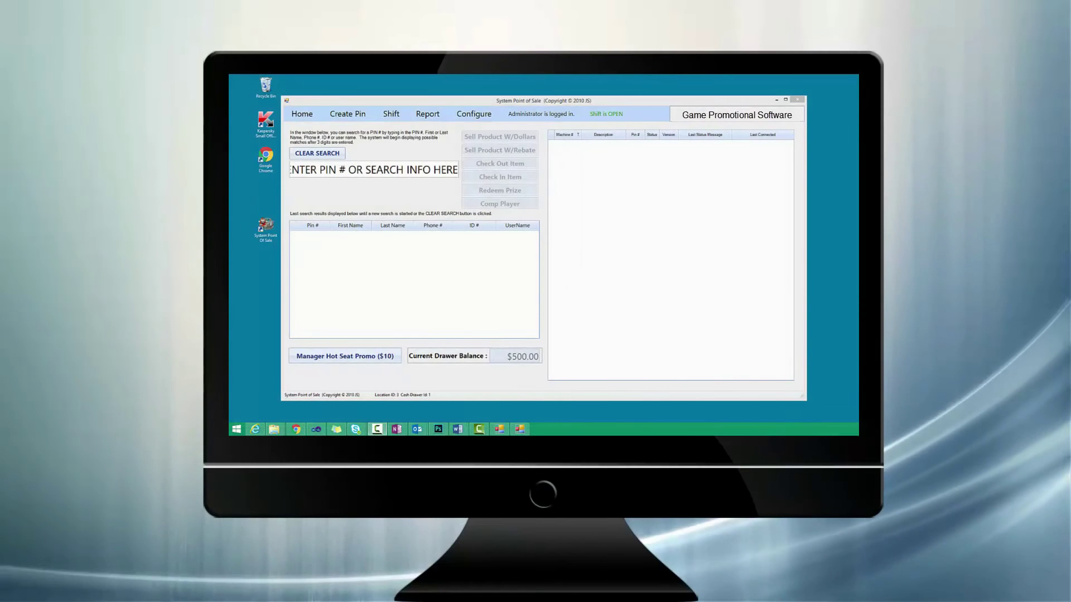
left_click(493, 102)
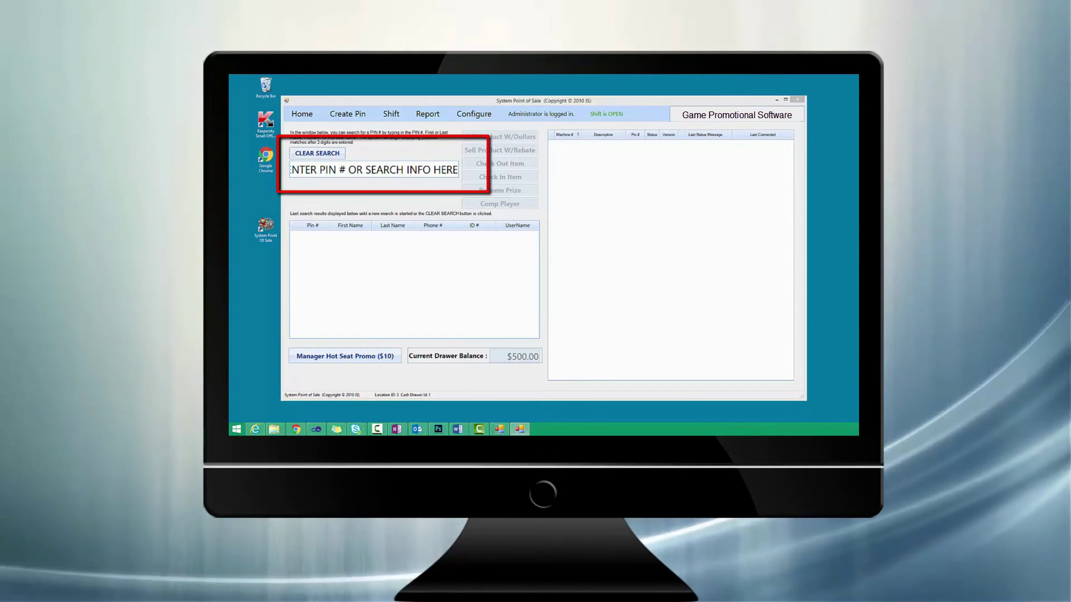
Look up the customer's PIN, open its record, and start a workstation-time sale with dollars.
left_click(356, 169)
type("000860")
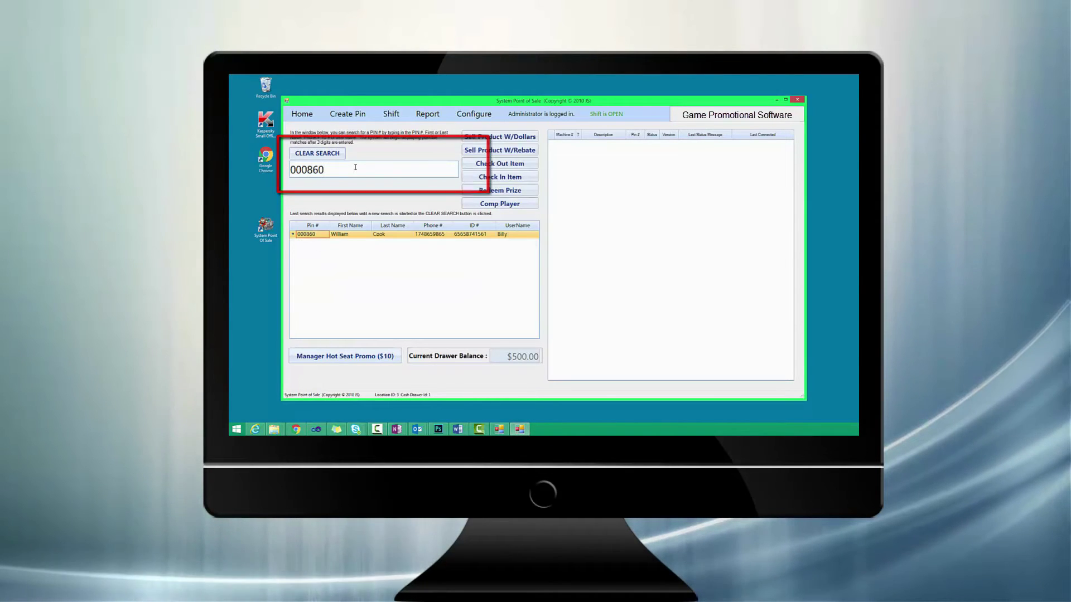
double_click(318, 234)
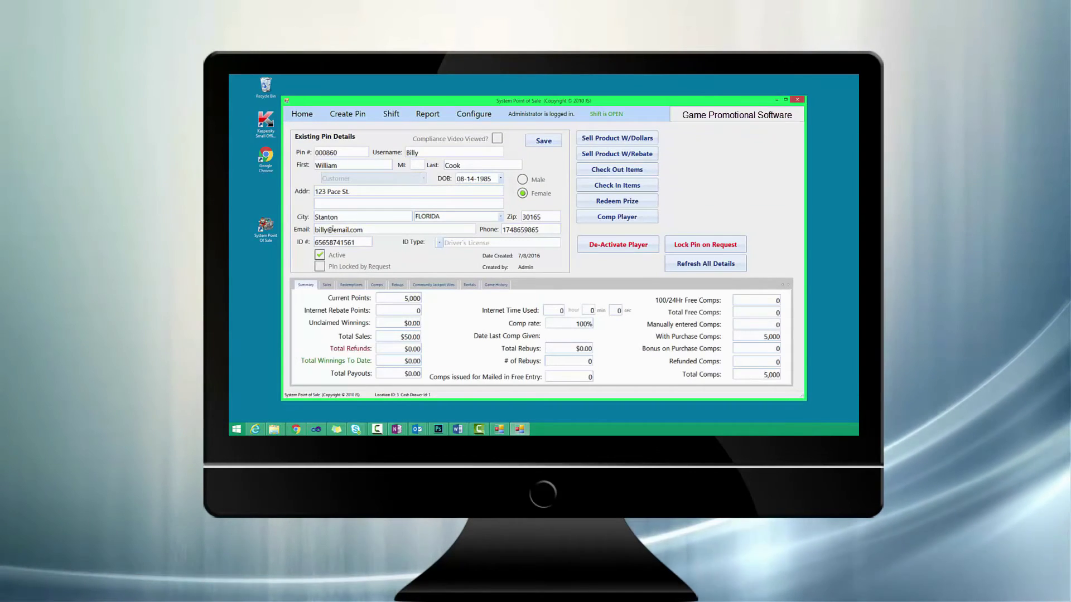
left_click(615, 139)
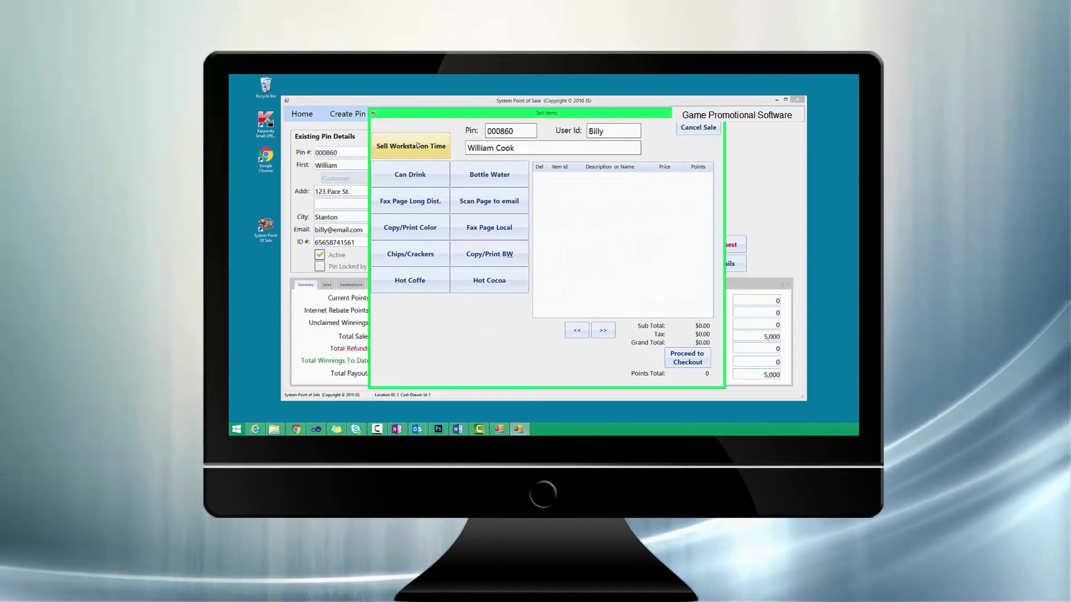
left_click(418, 145)
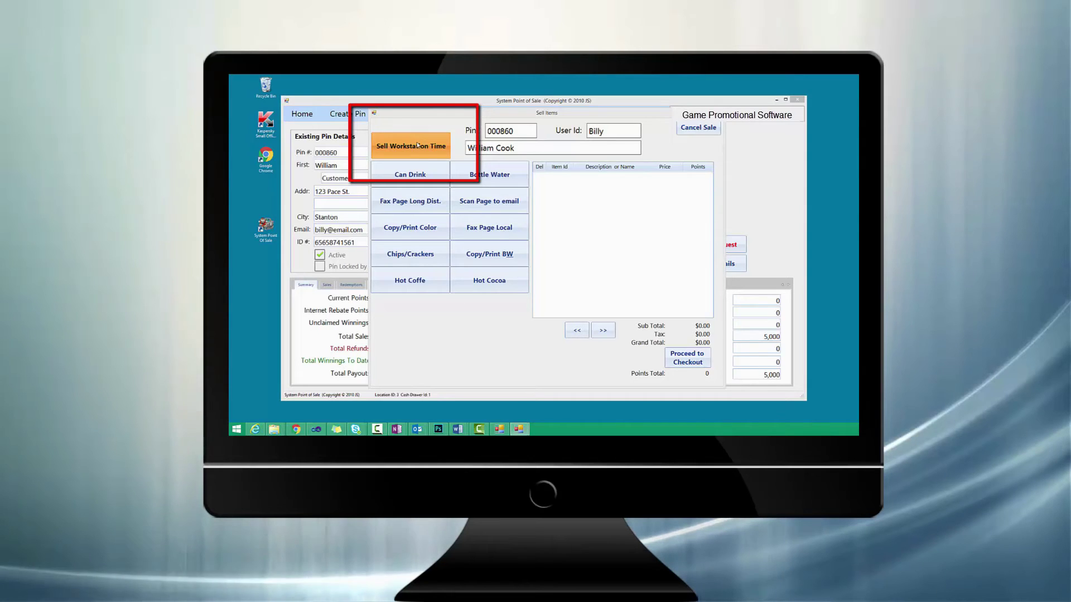
left_click(418, 145)
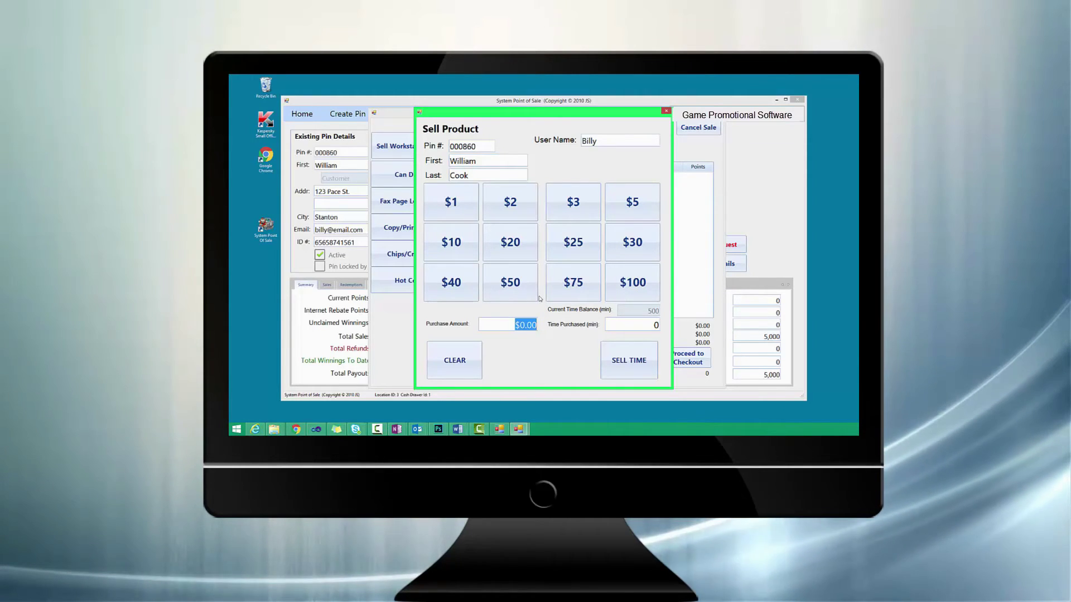
Sell $50 of internet time (500 minutes) and close the purchase confirmation.
left_click(510, 283)
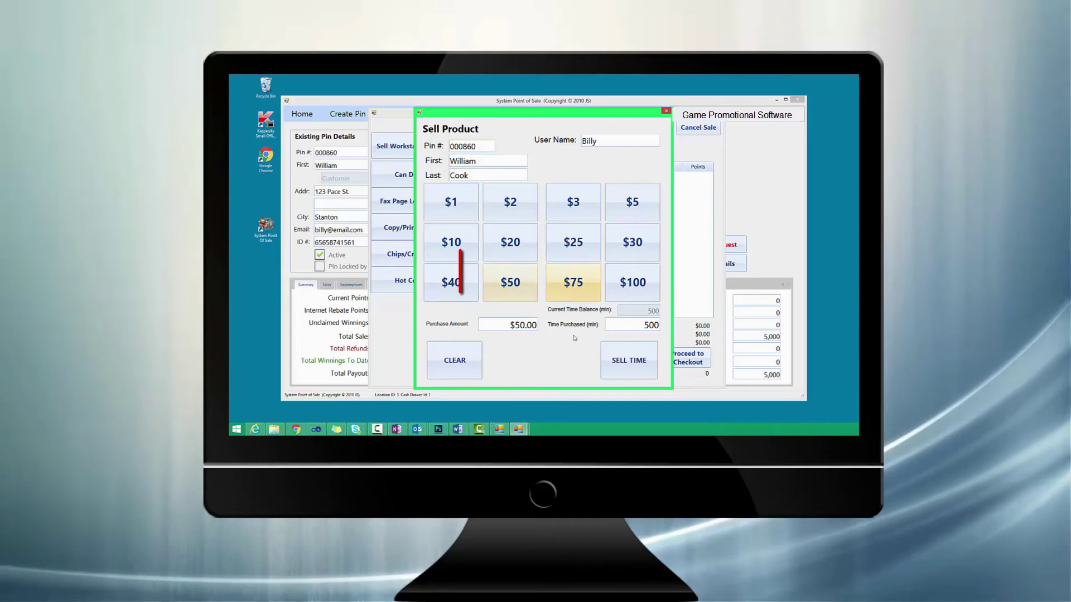
left_click(628, 360)
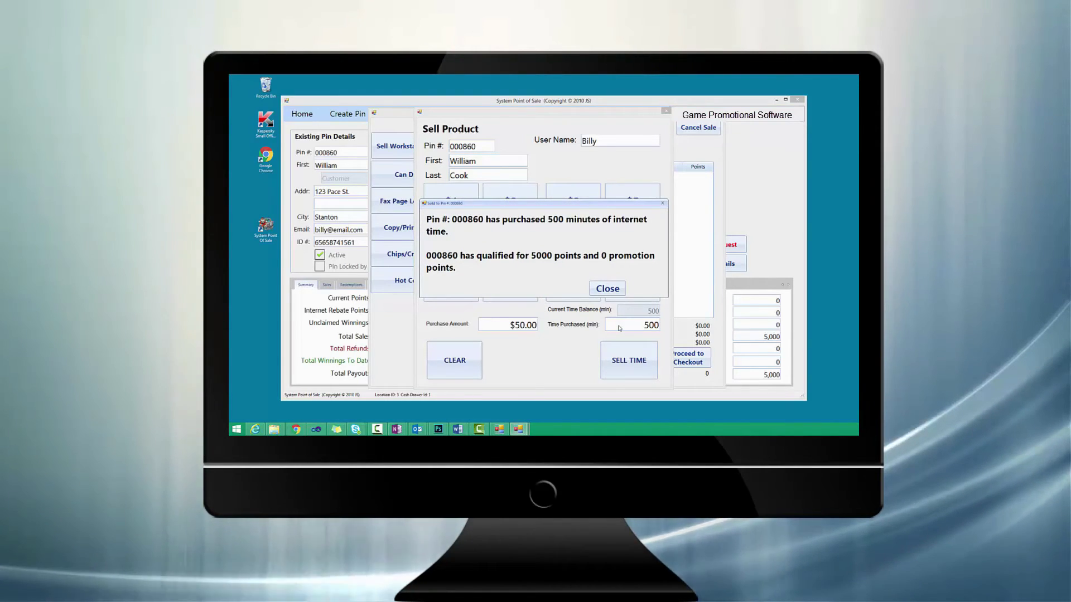
left_click(615, 291)
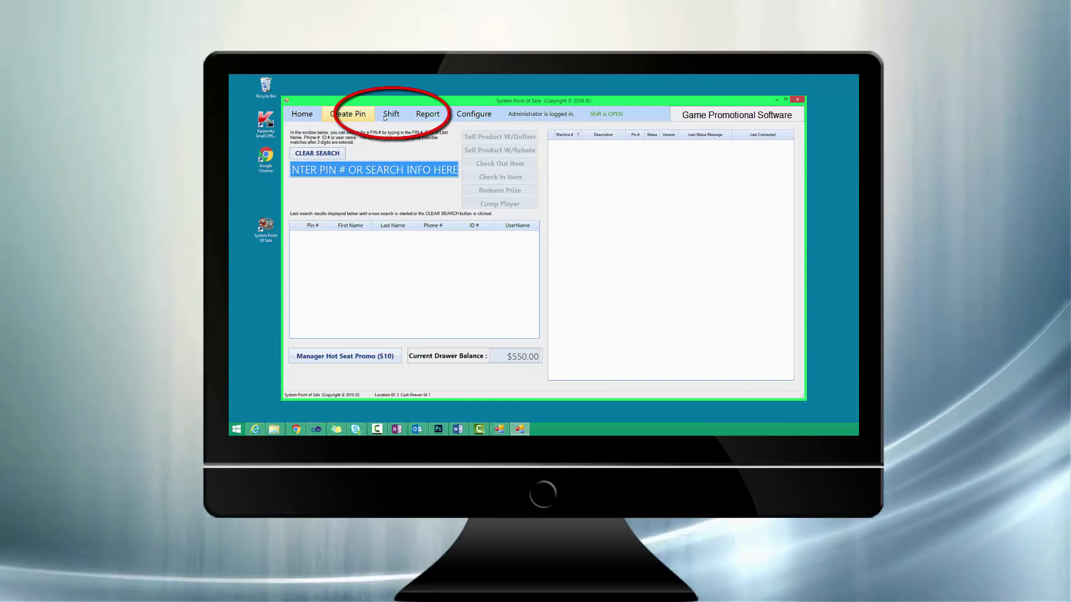
left_click(386, 115)
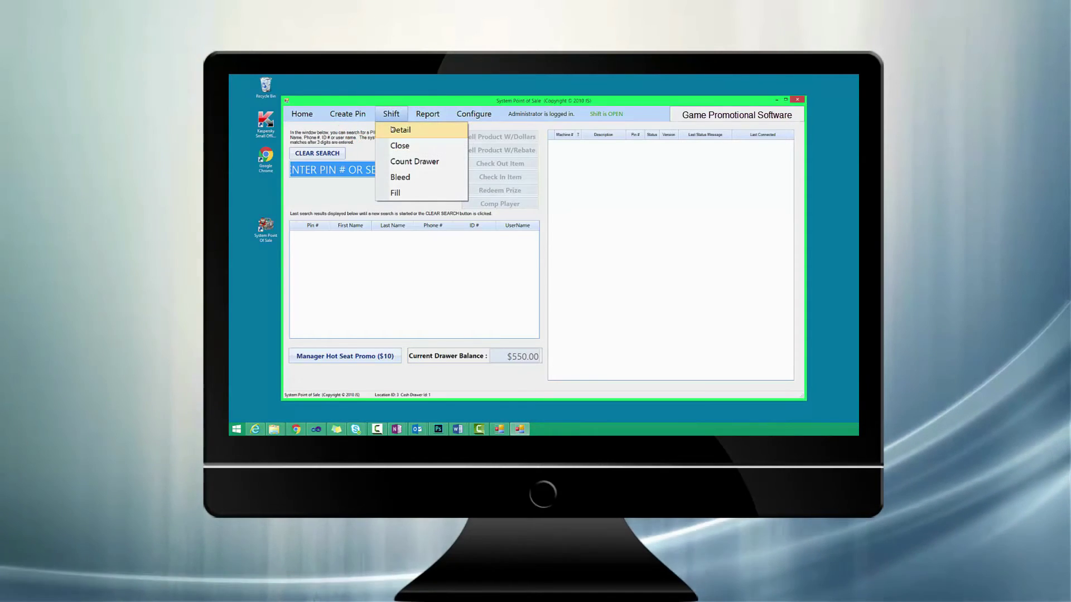
left_click(392, 129)
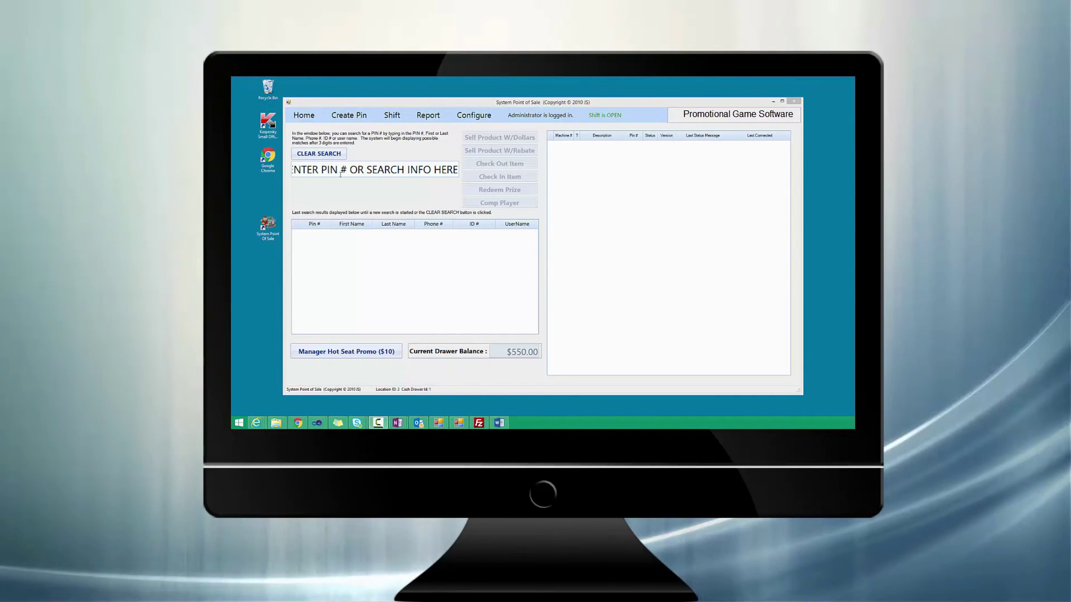
Search for the player's PIN and open the matching account's full details.
left_click(340, 175)
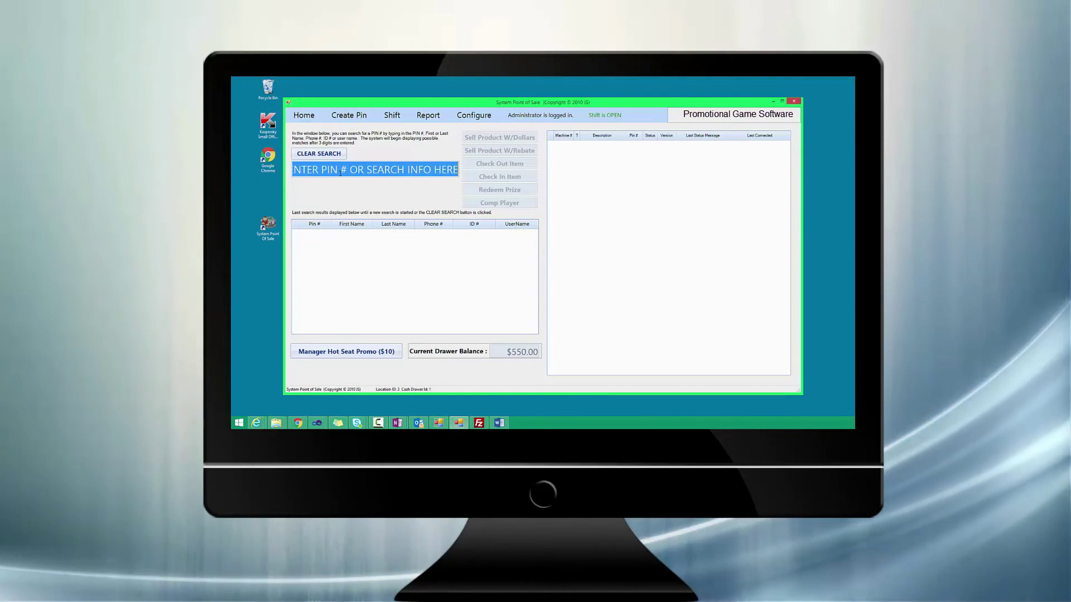
type("000860")
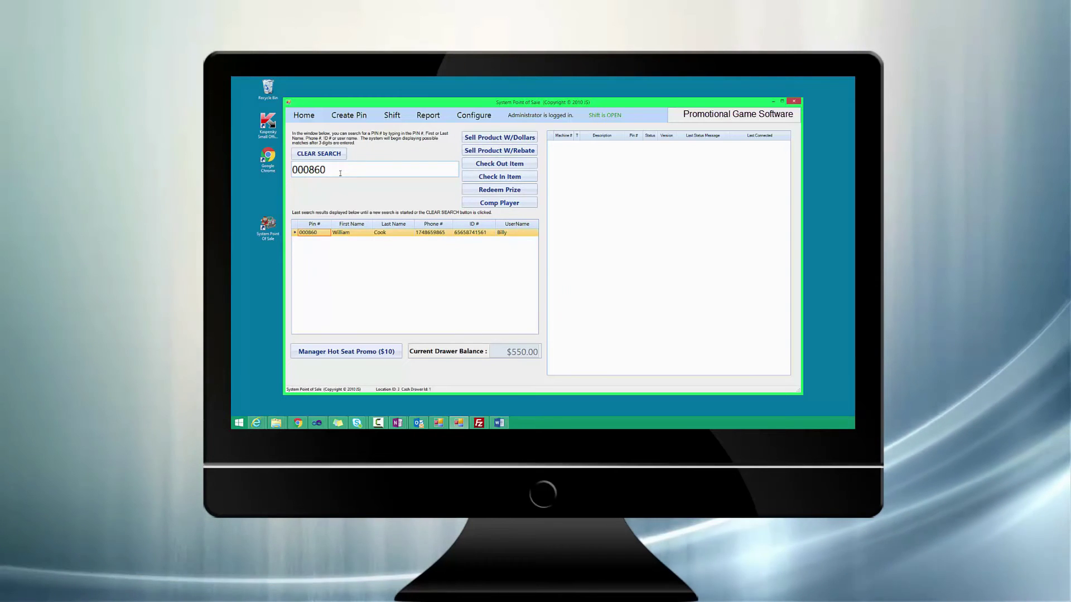
double_click(356, 234)
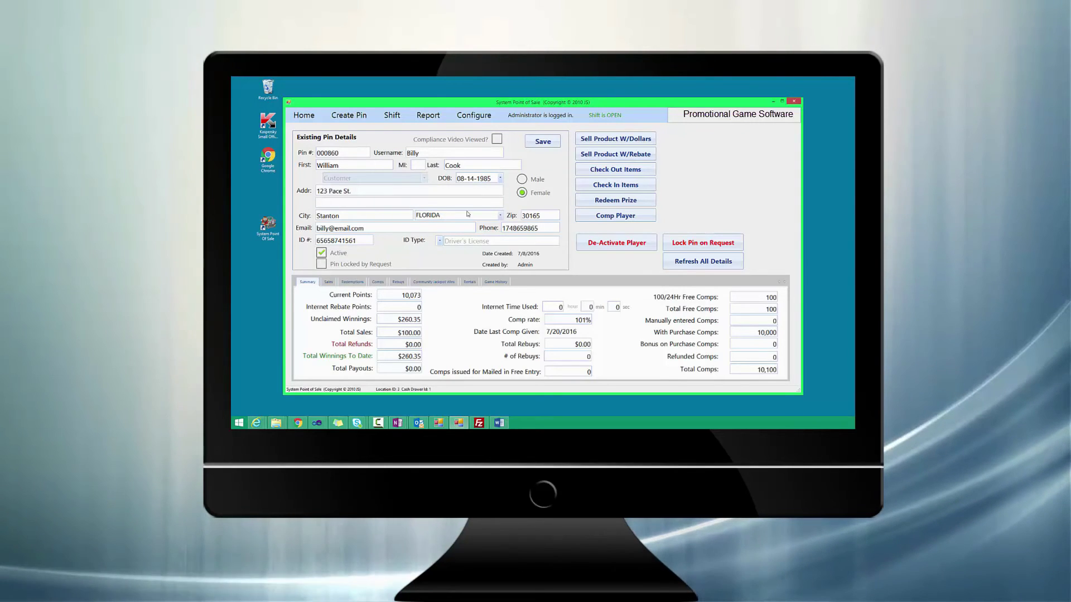
Pay the player a $20.00 prize from unclaimed winnings and dismiss the success message.
left_click(587, 203)
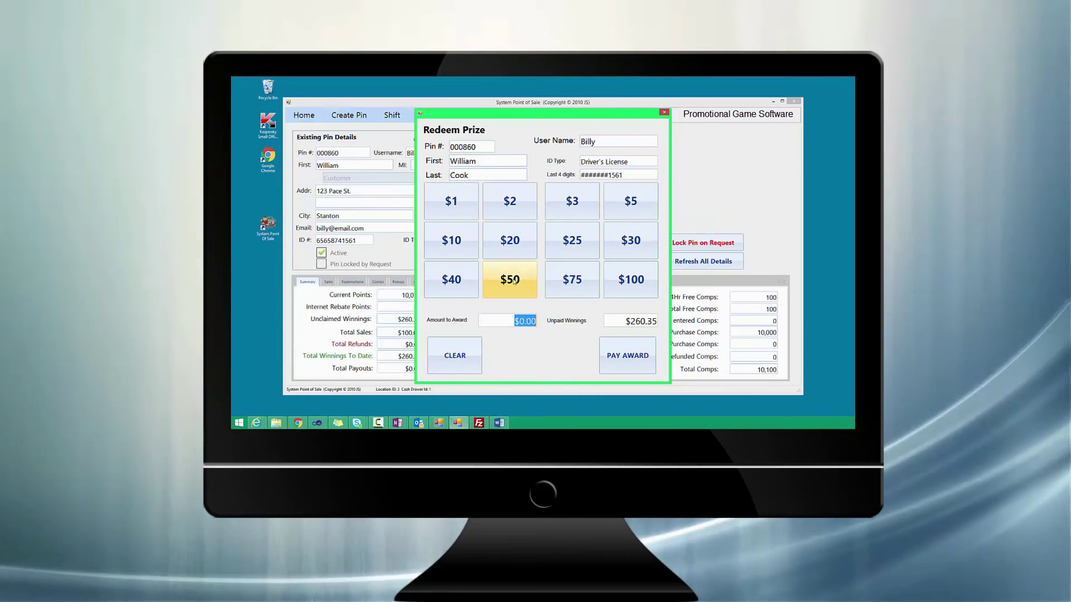
left_click(511, 246)
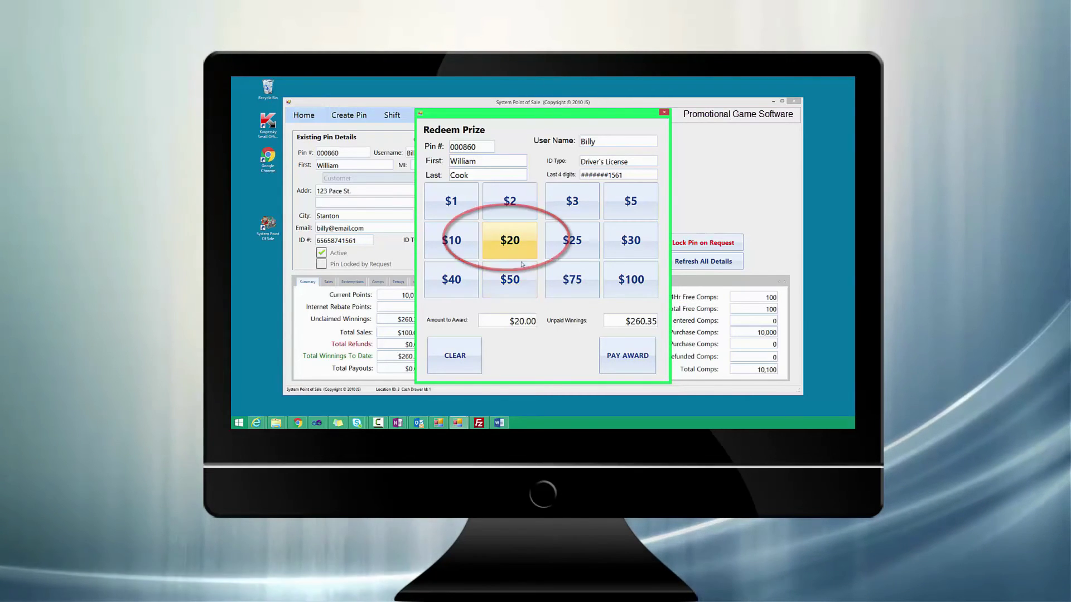
left_click(619, 357)
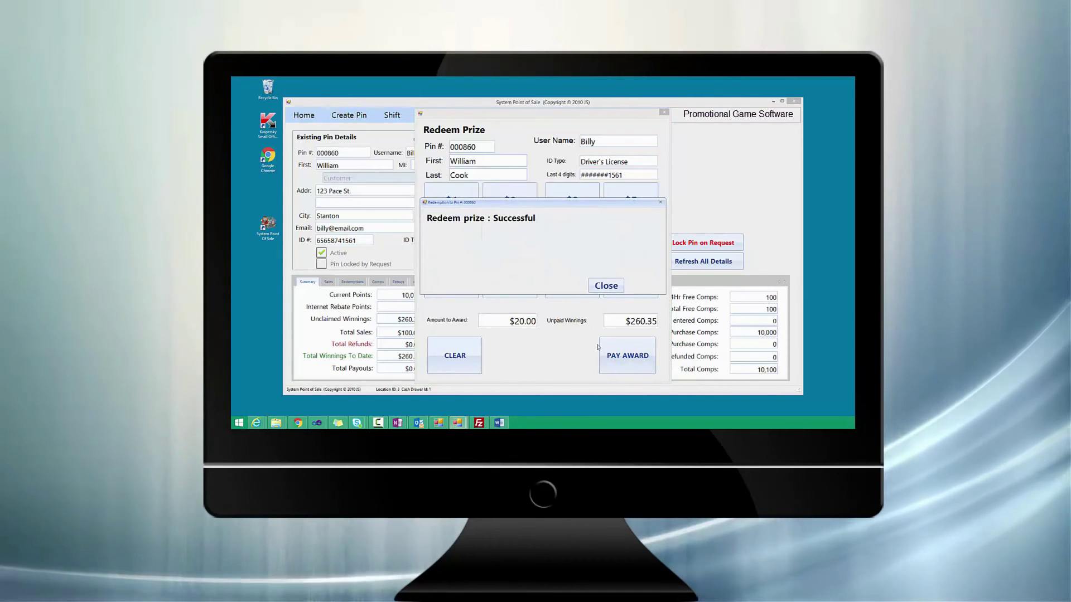
left_click(606, 286)
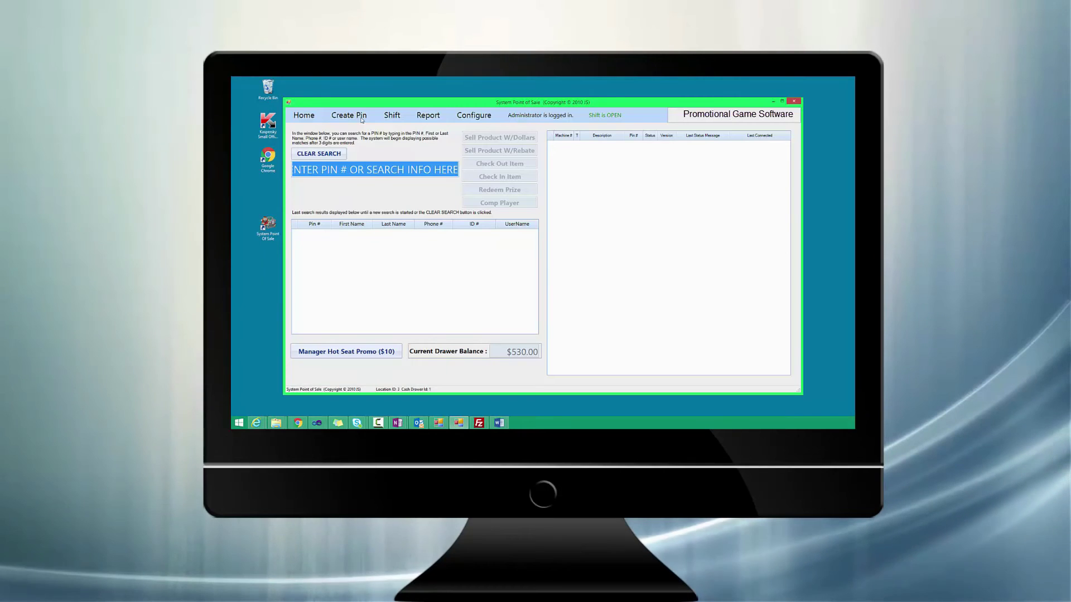
Review the current shift's details, then authorize closing the shift with a $530.00 closing balance.
left_click(390, 116)
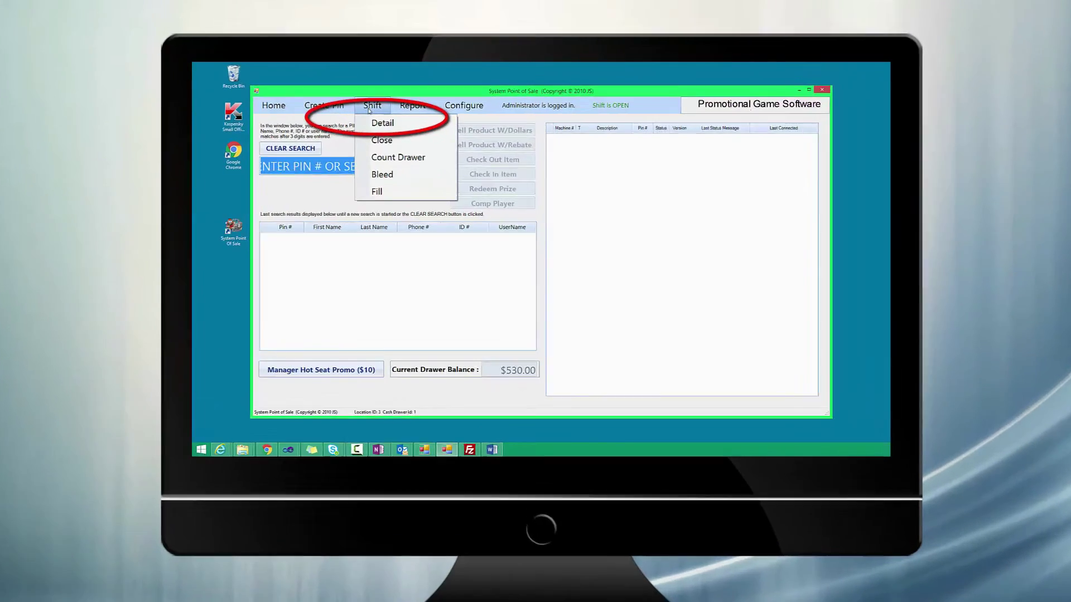
left_click(300, 95)
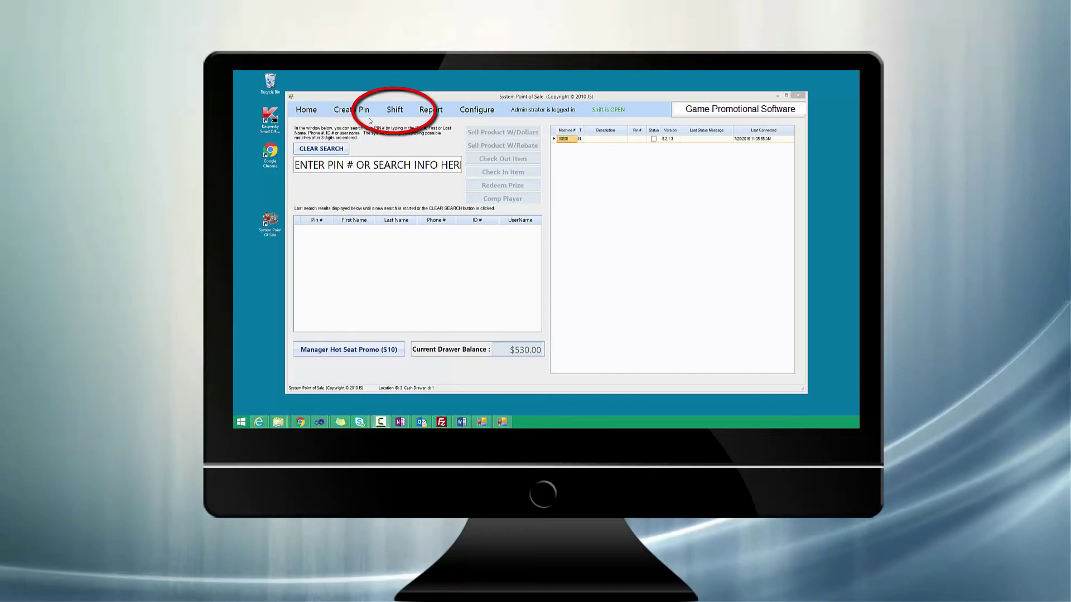
left_click(391, 110)
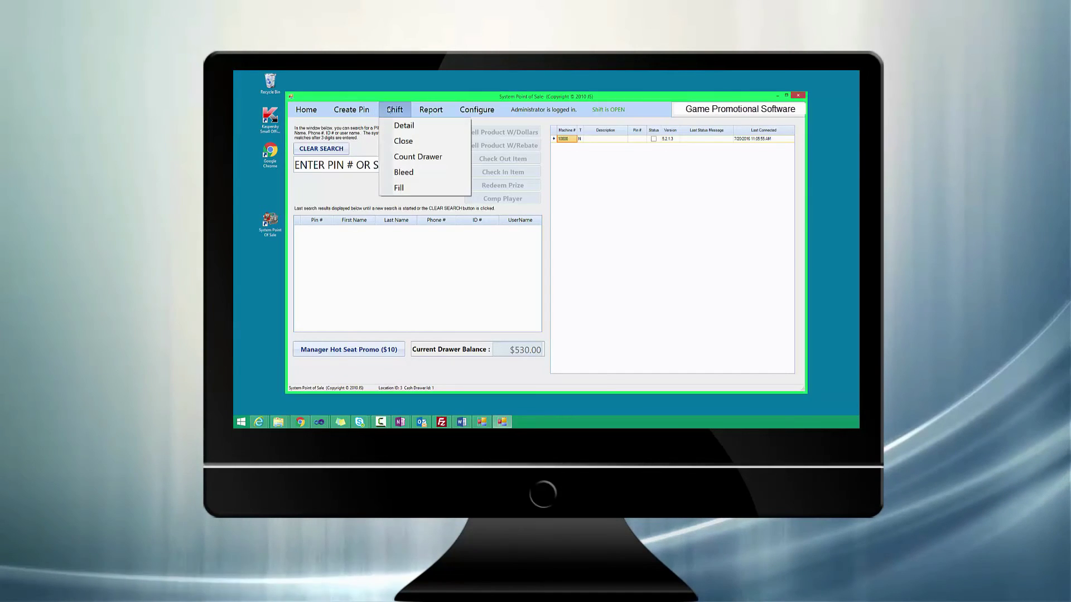
left_click(394, 140)
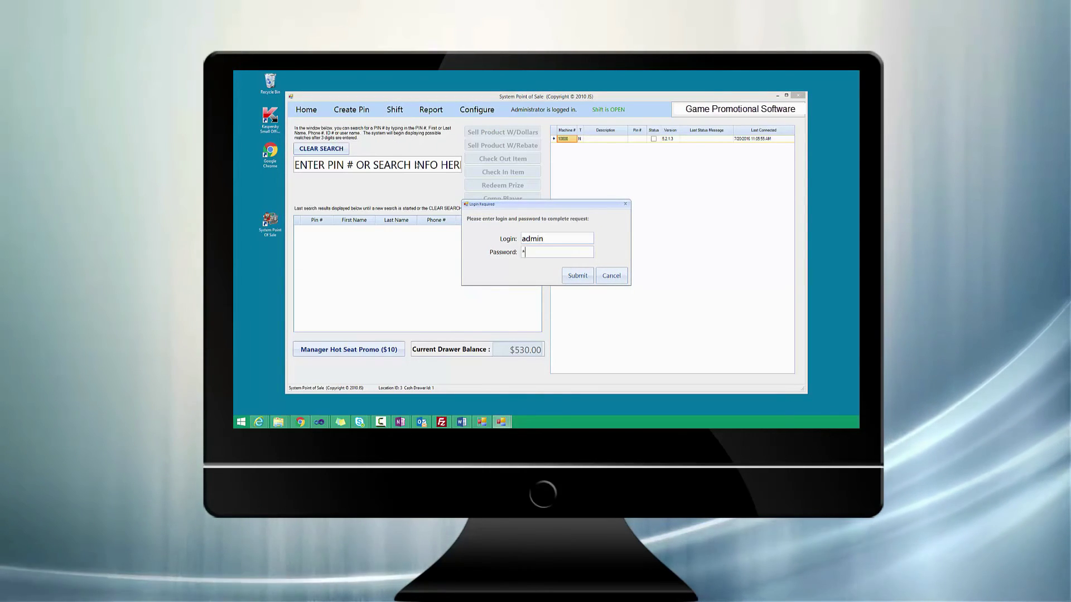
key("Return")
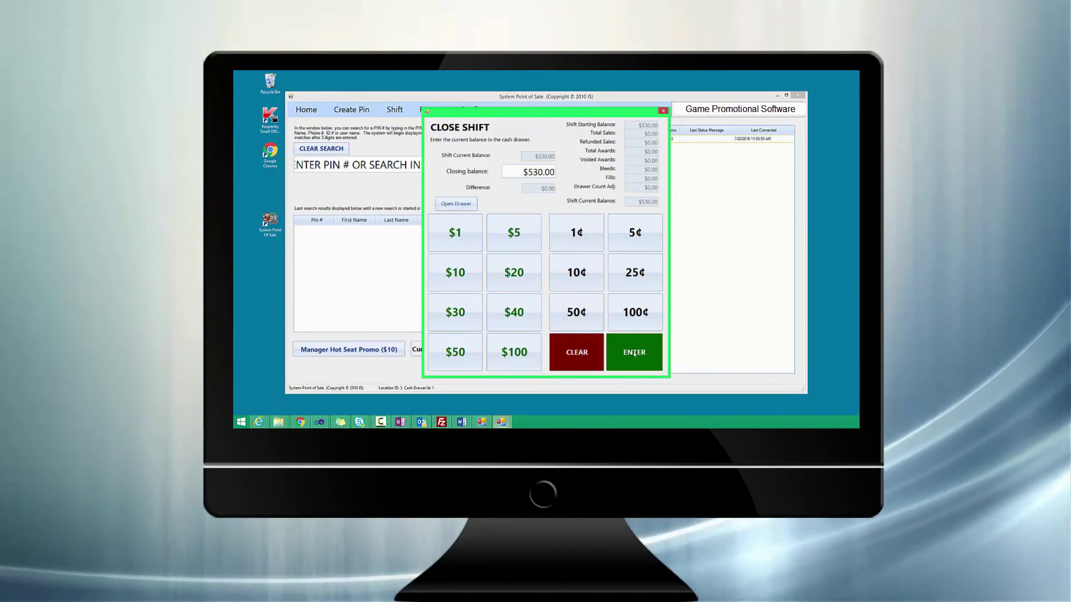
Confirm the $530.00 closing balance and acknowledge the Shift Closed message.
left_click(659, 349)
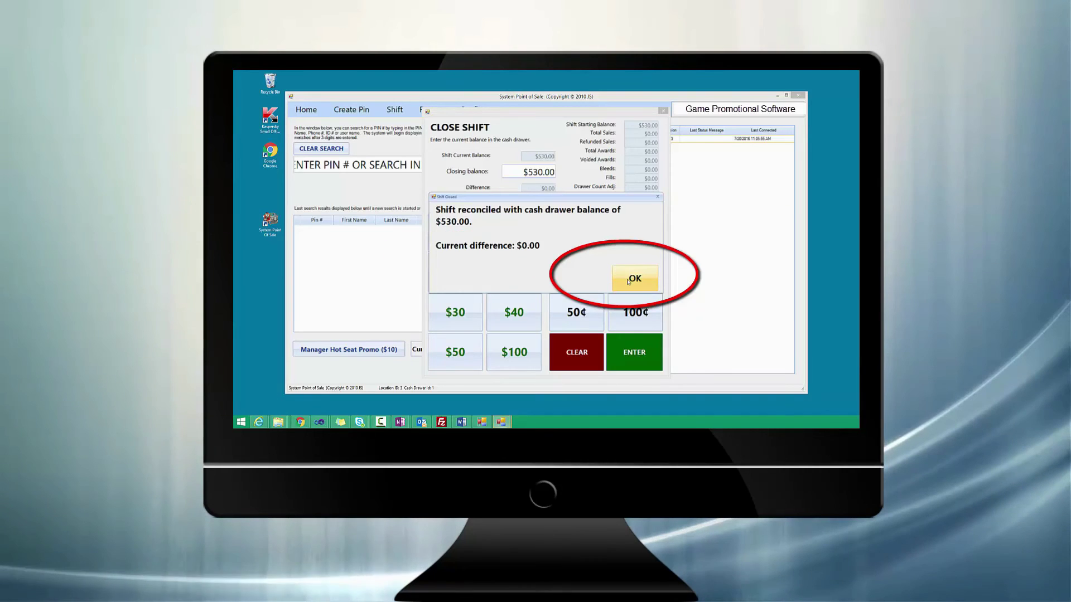
left_click(629, 281)
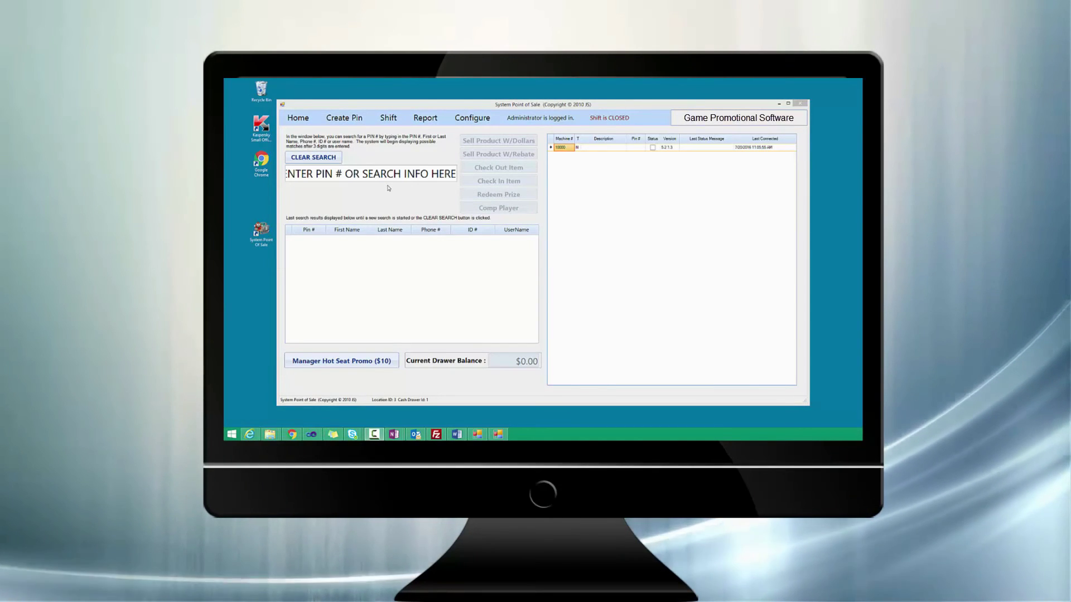
left_click(422, 120)
mouse_move(421, 149)
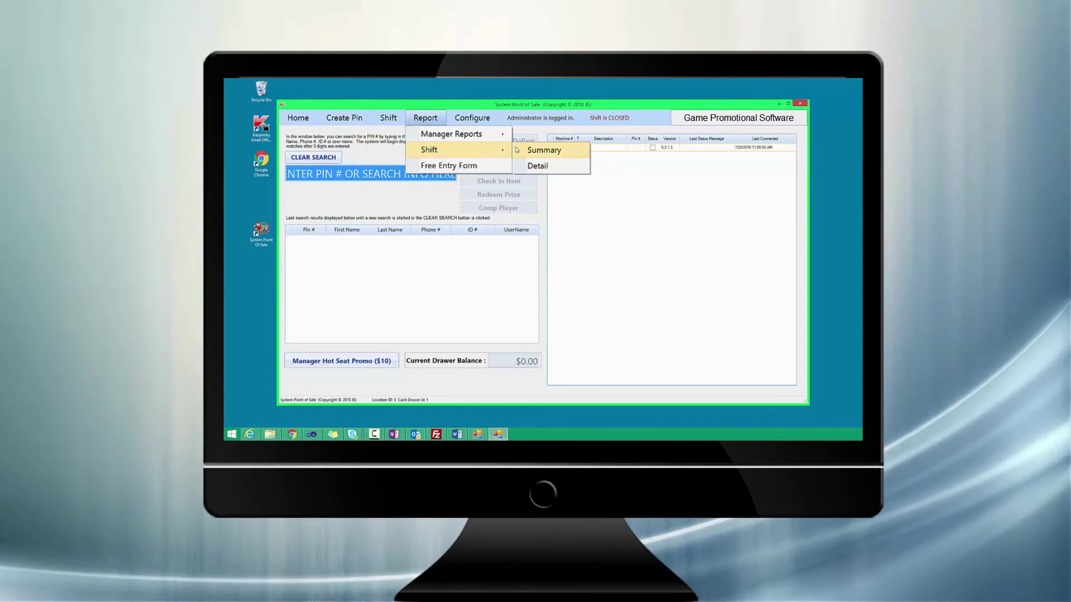
left_click(517, 149)
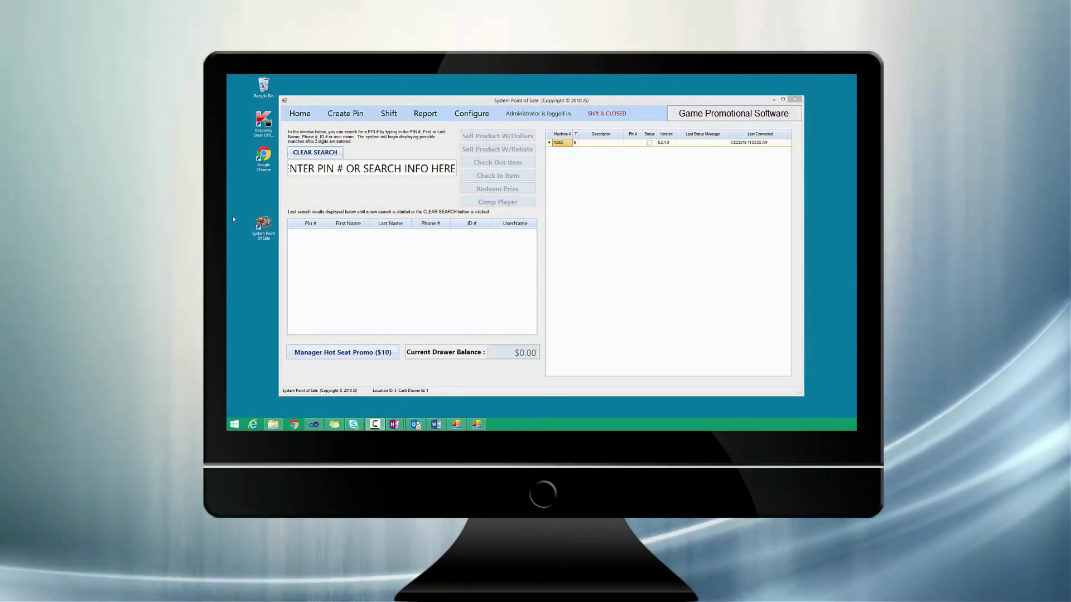
Open Manage User under Configure > Security and start a new user.
left_click(477, 111)
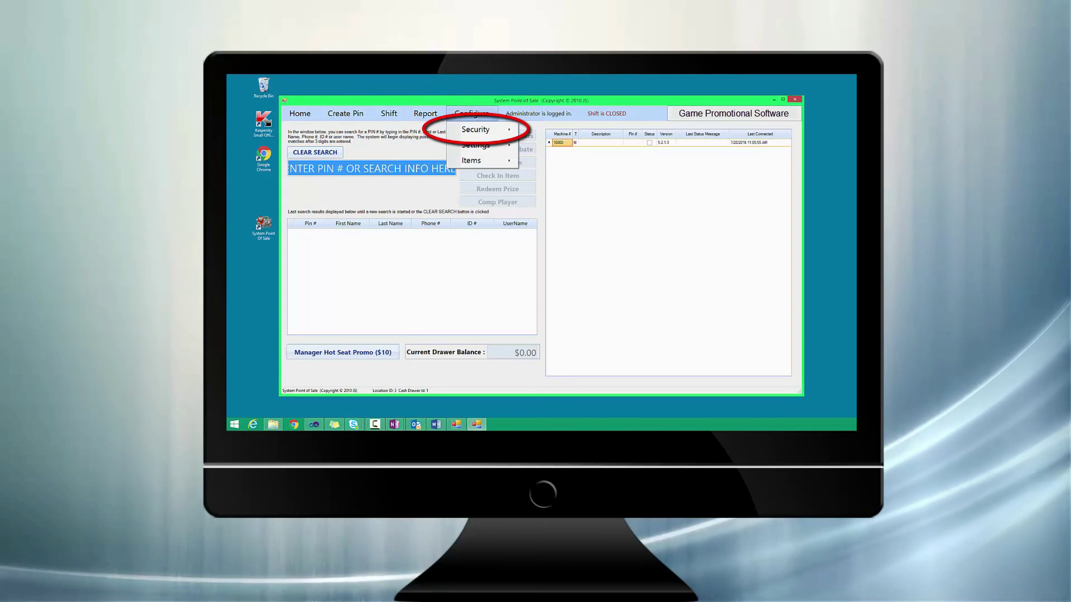
mouse_move(476, 129)
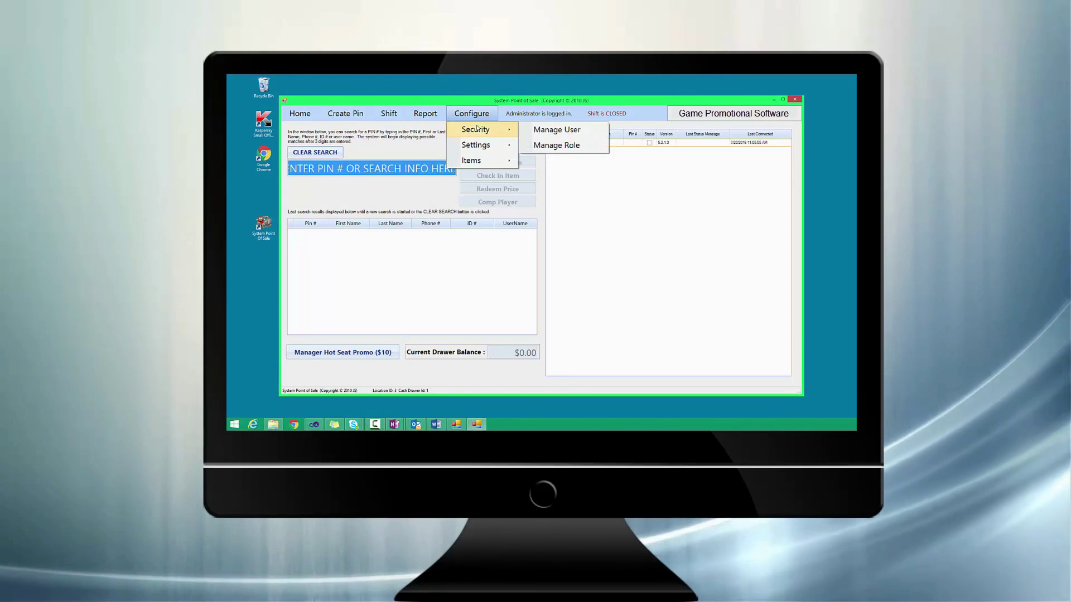
left_click(536, 127)
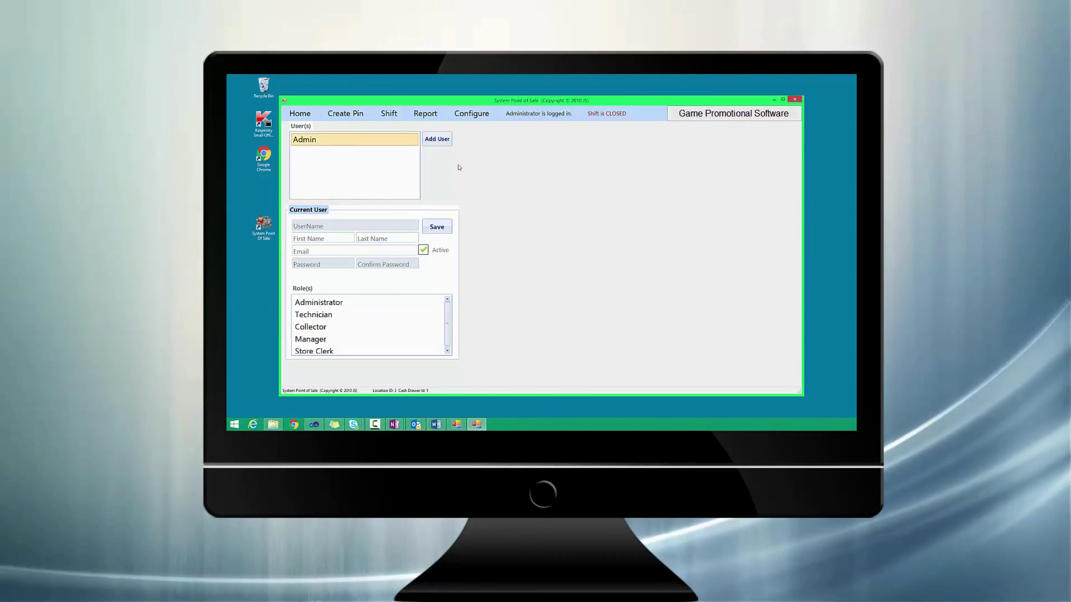
left_click(439, 141)
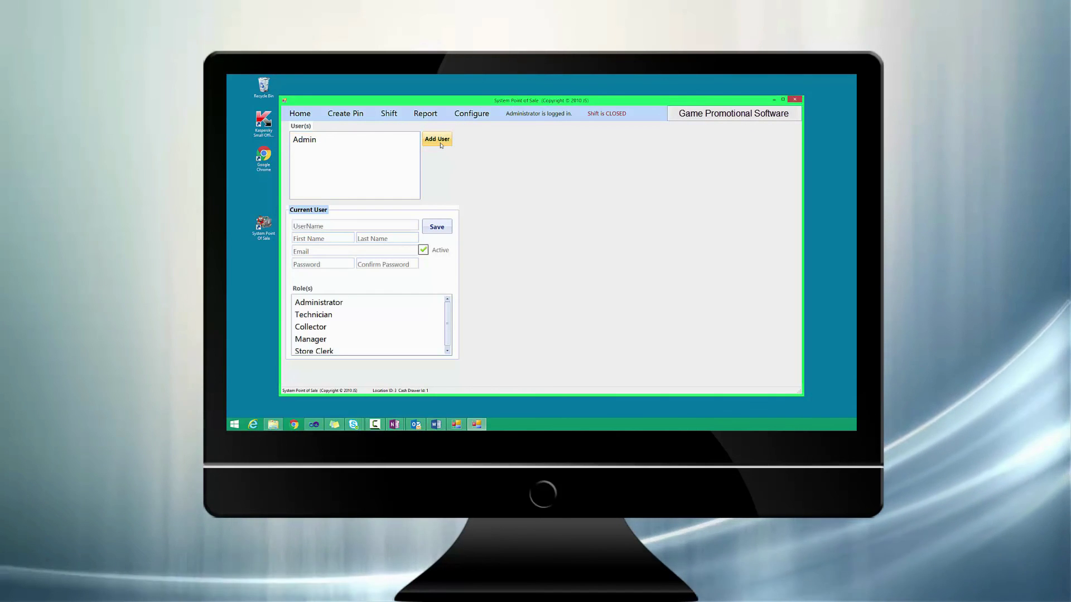
Enter the new user's name and password, assign the Store Clerk role, and save.
left_click(358, 226)
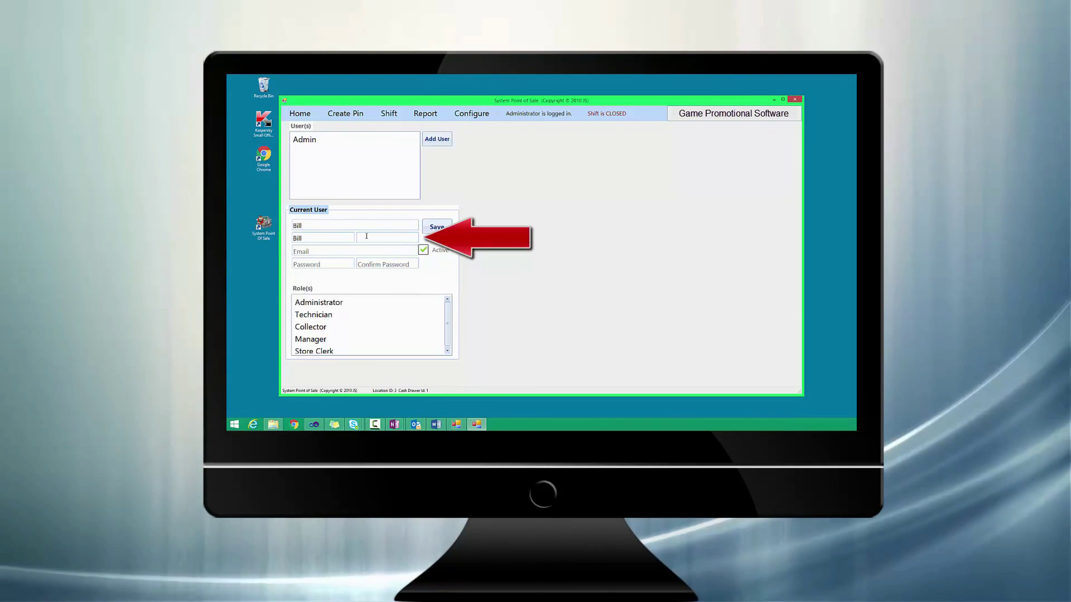
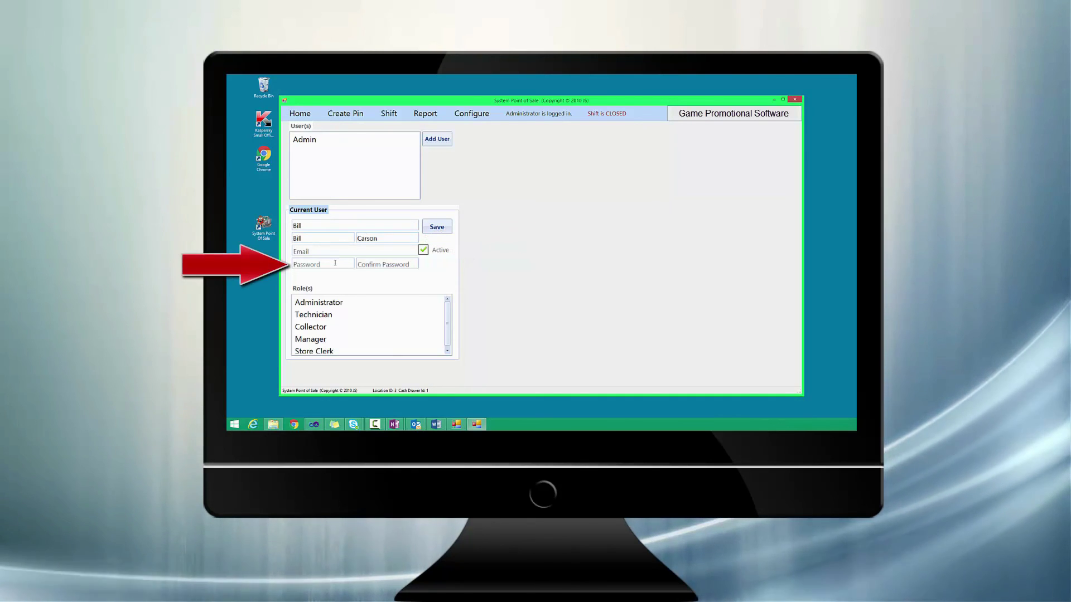
left_click(335, 262)
type("****")
left_click(376, 263)
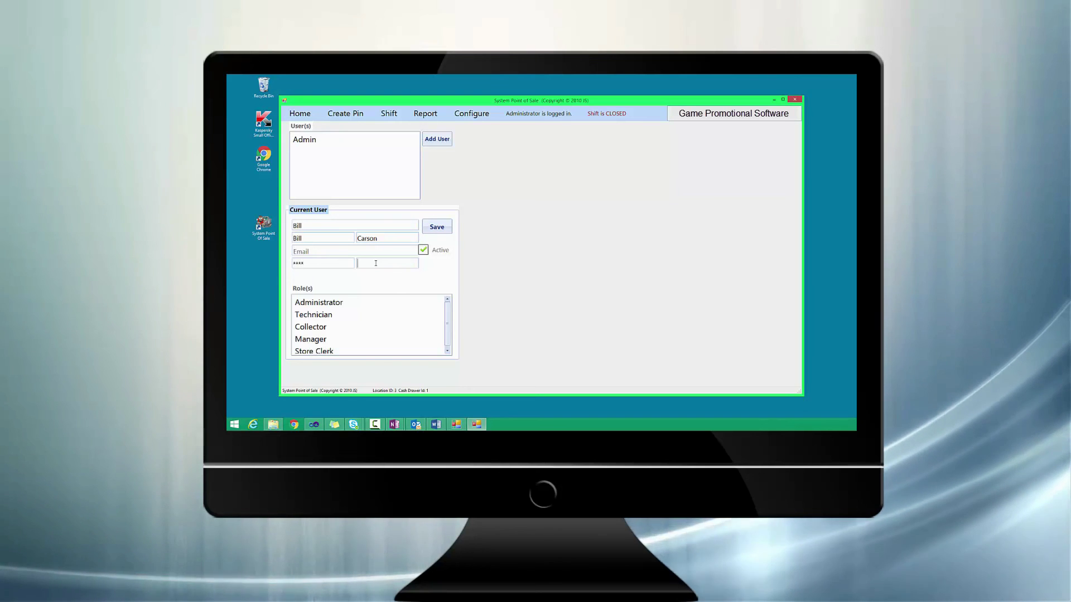
type("*")
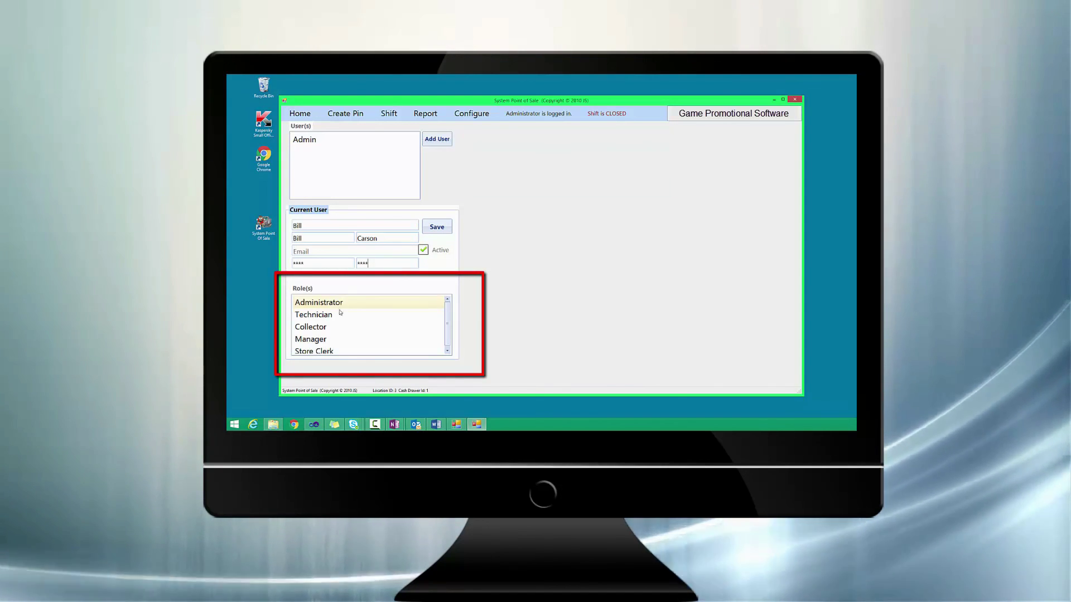
left_click(365, 349)
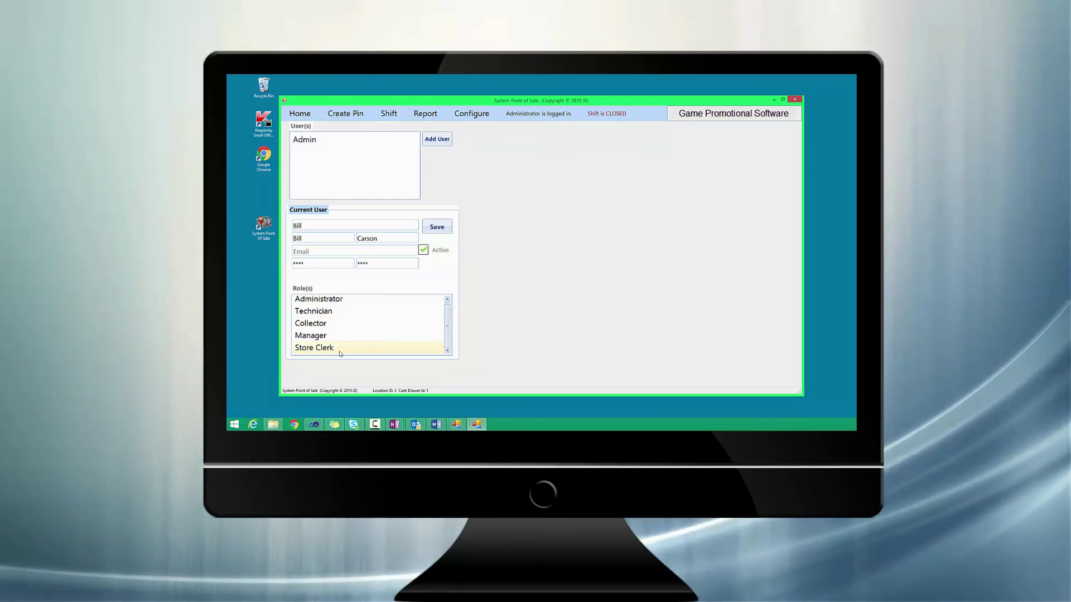
left_click(437, 227)
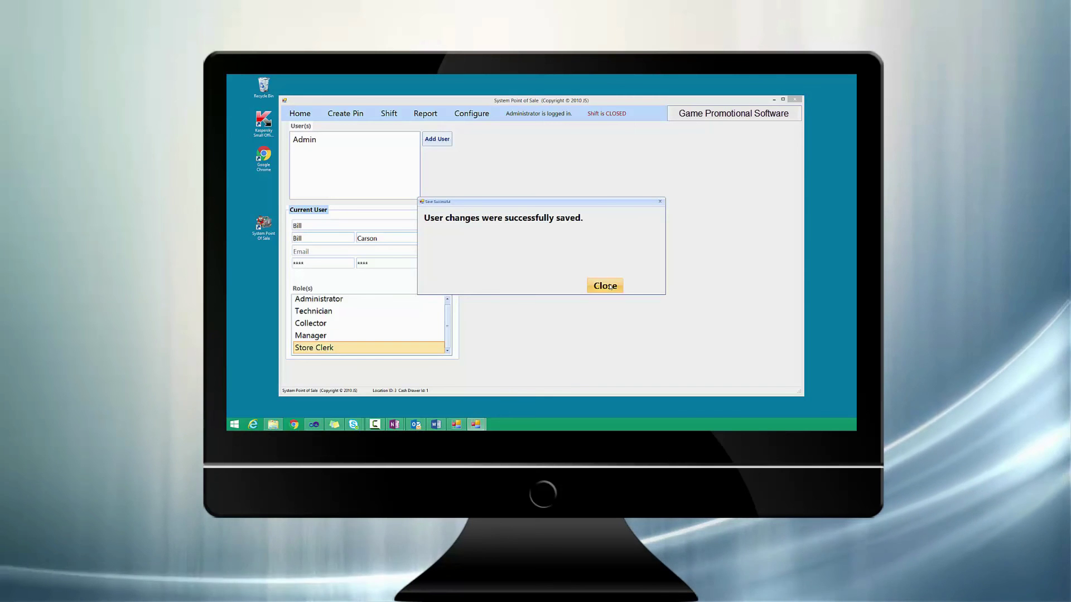
left_click(610, 286)
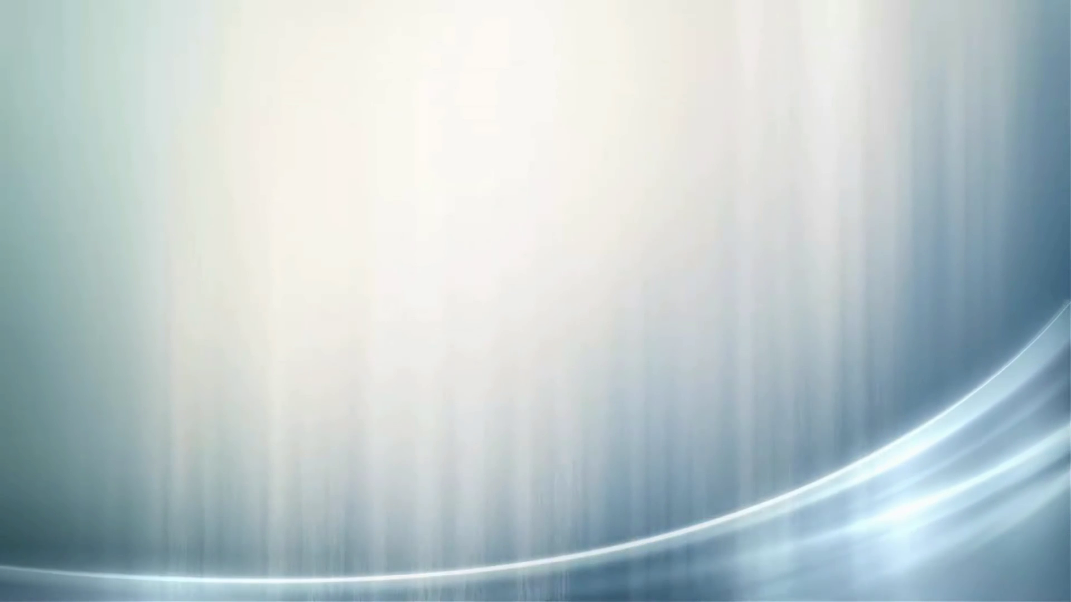